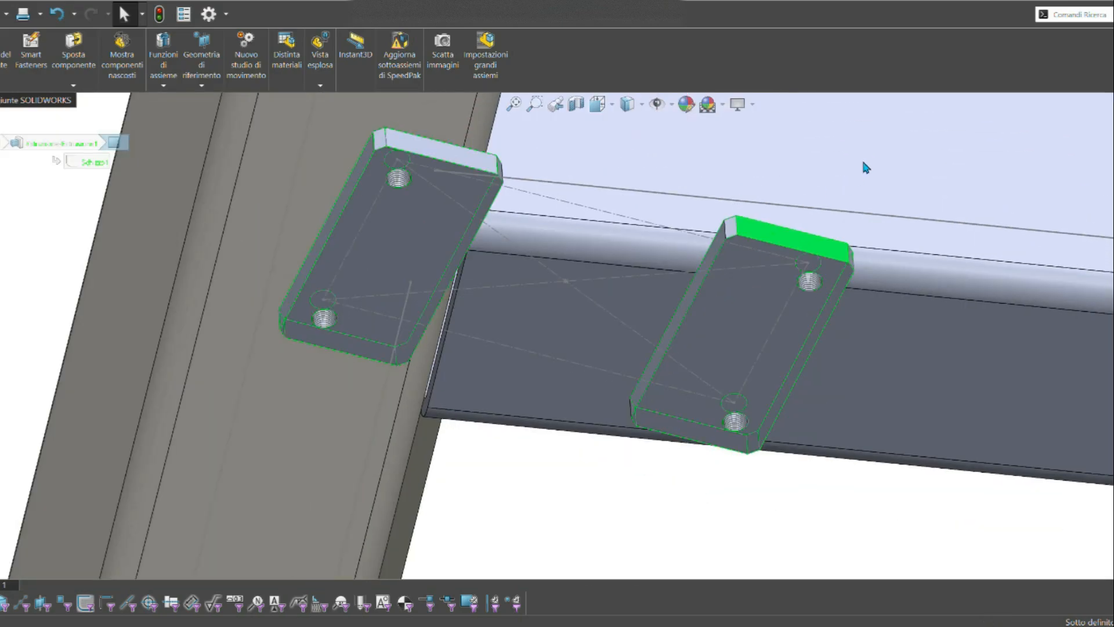
Move the drilled mounting plates along the crossbeam and mate a plate face to the beam.
{"action": "middle_click_drag", "start_coordinate": [863, 168], "coordinate": [543, 341]}
{"action": "left_click", "coordinate": [542, 341]}
{"action": "left_click", "coordinate": [563, 446]}
{"action": "right_click", "coordinate": [565, 447]}
{"action": "left_click_drag", "start_coordinate": [586, 250], "coordinate": [869, 337]}
{"action": "scroll", "coordinate": [869, 337], "scroll_direction": "up", "scroll_amount": 10}
{"action": "middle_click_drag", "start_coordinate": [869, 336], "coordinate": [761, 211]}
{"action": "left_click", "coordinate": [761, 211]}
{"action": "scroll", "coordinate": [645, 256], "scroll_direction": "down", "scroll_amount": 3}
{"action": "left_click", "coordinate": [477, 259], "text": "ctrl"}
{"action": "left_click", "coordinate": [519, 239]}
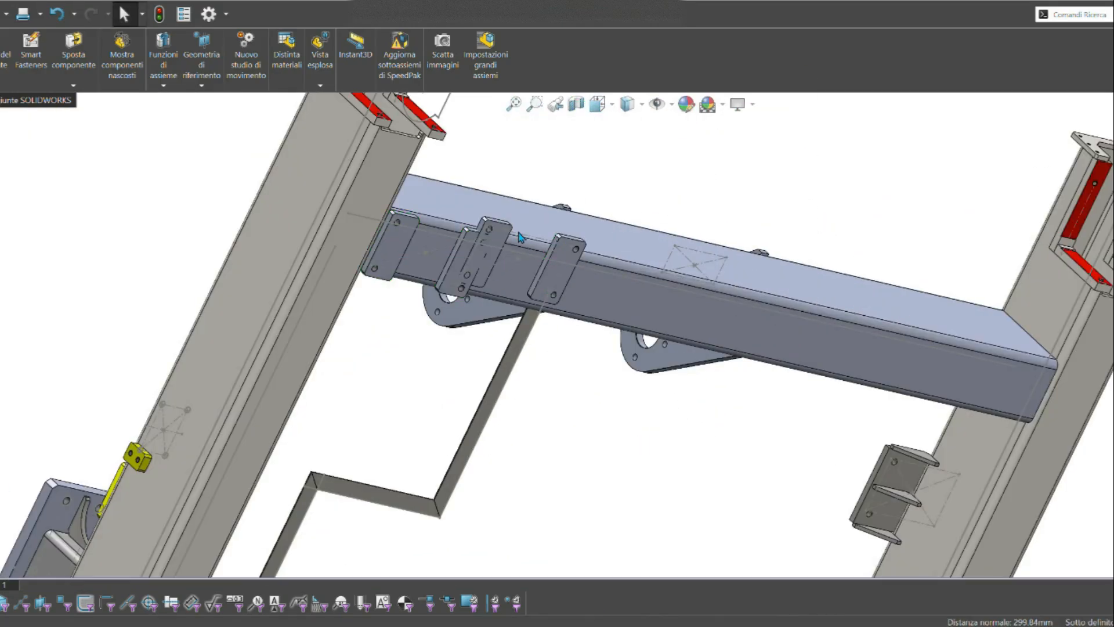
Mate the second pair of drilled plates to the crossbeam's lower face and move it toward the beam's opposite end.
{"action": "scroll", "coordinate": [501, 236], "scroll_direction": "down", "scroll_amount": 8}
{"action": "left_click", "coordinate": [479, 241]}
{"action": "left_click", "coordinate": [388, 298], "text": "ctrl"}
{"action": "left_click", "coordinate": [438, 279]}
{"action": "scroll", "coordinate": [626, 334], "scroll_direction": "up", "scroll_amount": 3}
{"action": "left_click_drag", "start_coordinate": [730, 433], "coordinate": [1111, 525]}
{"action": "scroll", "coordinate": [754, 355], "scroll_direction": "up", "scroll_amount": 5}
{"action": "left_click", "coordinate": [755, 355]}
{"action": "scroll", "coordinate": [325, 268], "scroll_direction": "down", "scroll_amount": 3}
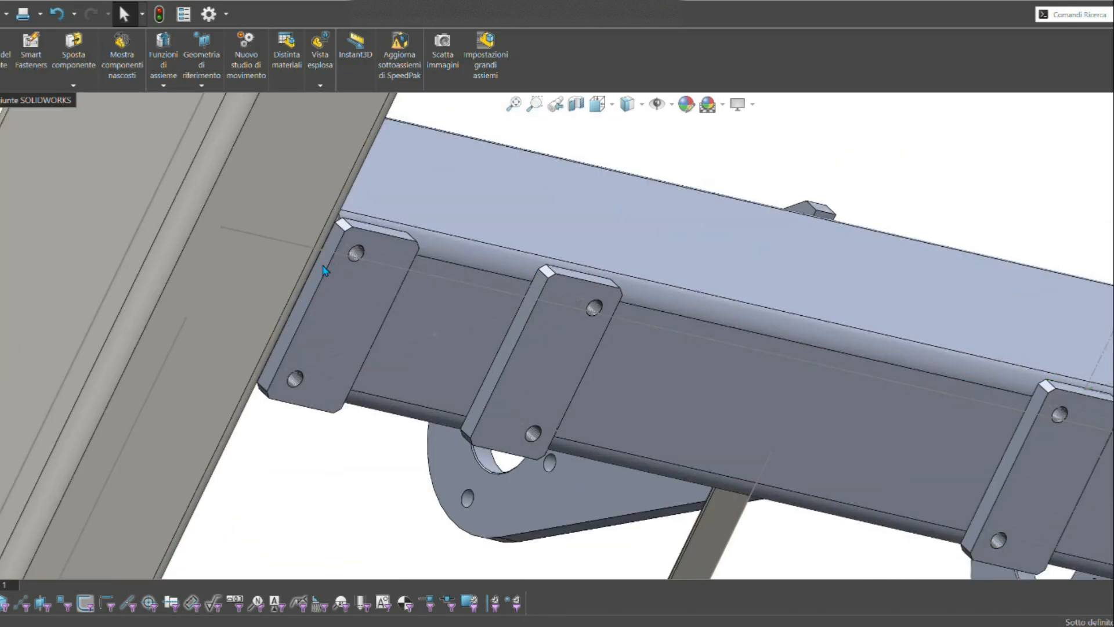
Inspect the positions of both plate pairs along the crossbeam relative to the side girders.
{"action": "left_click", "coordinate": [326, 269]}
{"action": "scroll", "coordinate": [326, 268], "scroll_direction": "up", "scroll_amount": 7}
{"action": "middle_click_drag", "start_coordinate": [326, 268], "coordinate": [836, 366]}
{"action": "scroll", "coordinate": [835, 365], "scroll_direction": "down", "scroll_amount": 2}
{"action": "left_click", "coordinate": [695, 333]}
{"action": "key", "text": "Escape"}
{"action": "scroll", "coordinate": [534, 332], "scroll_direction": "up", "scroll_amount": 8}
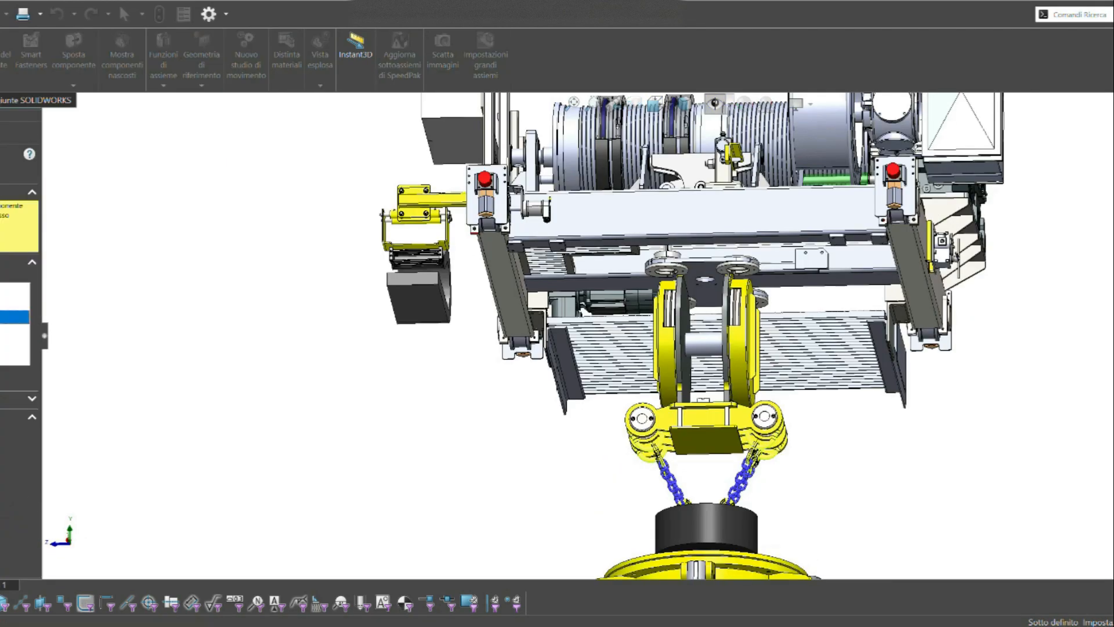
Insert the bracket assembly with the red buffer below the trolley frame.
{"action": "scroll", "coordinate": [493, 366], "scroll_direction": "down", "scroll_amount": 4}
{"action": "left_click", "coordinate": [503, 361]}
{"action": "scroll", "coordinate": [655, 348], "scroll_direction": "up", "scroll_amount": 4}
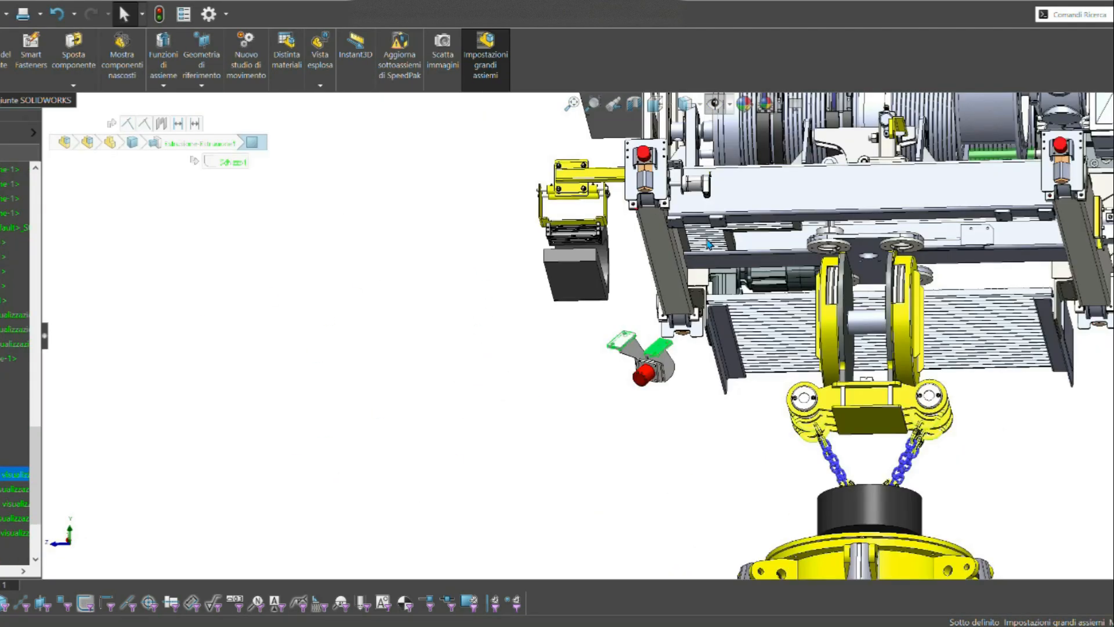
Mate the first buffer bracket's flange to the drilled plates under the crossbeam, aligning their holes.
{"action": "scroll", "coordinate": [592, 354], "scroll_direction": "down", "scroll_amount": 10}
{"action": "left_click", "coordinate": [587, 390]}
{"action": "scroll", "coordinate": [590, 394], "scroll_direction": "up", "scroll_amount": 6}
{"action": "scroll", "coordinate": [691, 359], "scroll_direction": "down", "scroll_amount": 7}
{"action": "left_click", "coordinate": [690, 360], "text": "ctrl"}
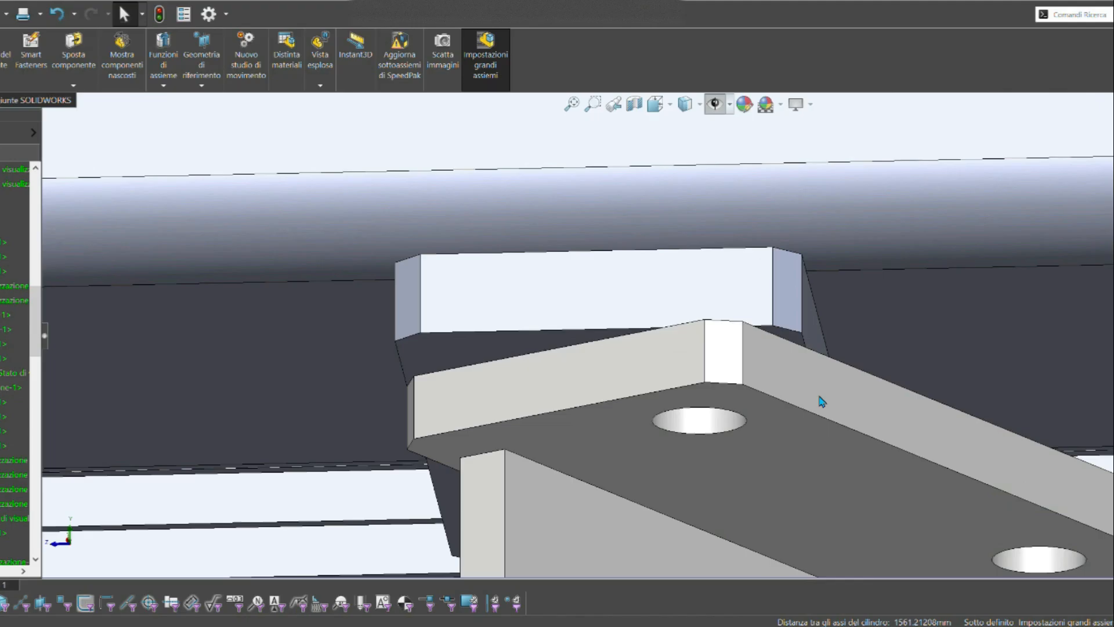
{"action": "left_click", "coordinate": [821, 400]}
{"action": "scroll", "coordinate": [758, 425], "scroll_direction": "up", "scroll_amount": 15}
Place a second buffer bracket at the crossbeam's other end and mate its flange against the drilled plate.
{"action": "scroll", "coordinate": [827, 319], "scroll_direction": "down", "scroll_amount": 6}
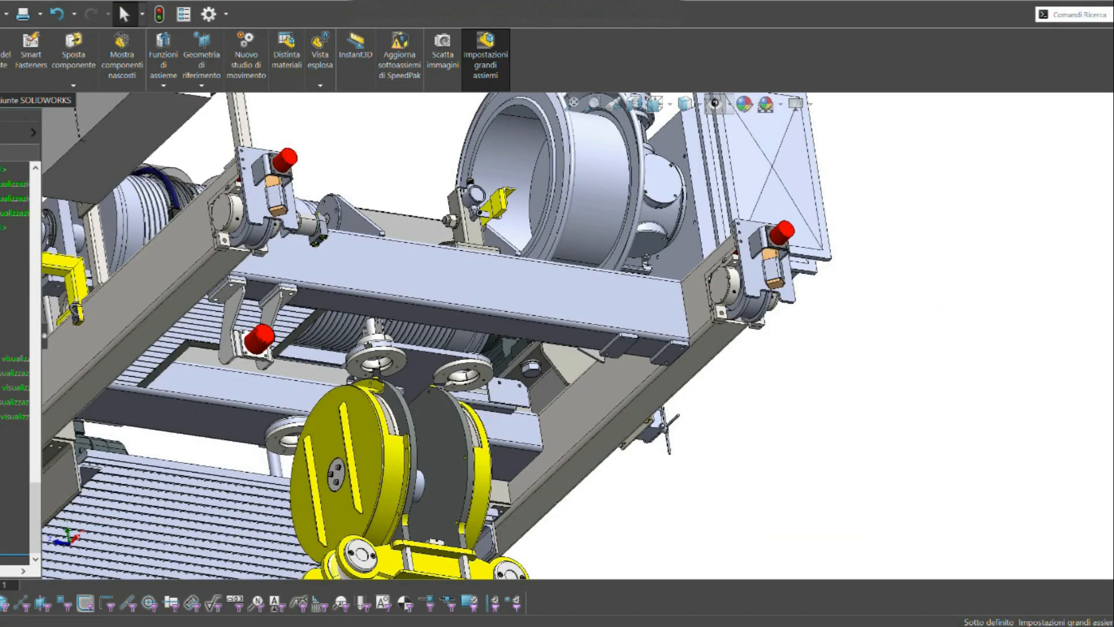
{"action": "scroll", "coordinate": [754, 441], "scroll_direction": "down", "scroll_amount": 5}
{"action": "scroll", "coordinate": [783, 446], "scroll_direction": "up", "scroll_amount": 4}
{"action": "scroll", "coordinate": [807, 452], "scroll_direction": "down", "scroll_amount": 2}
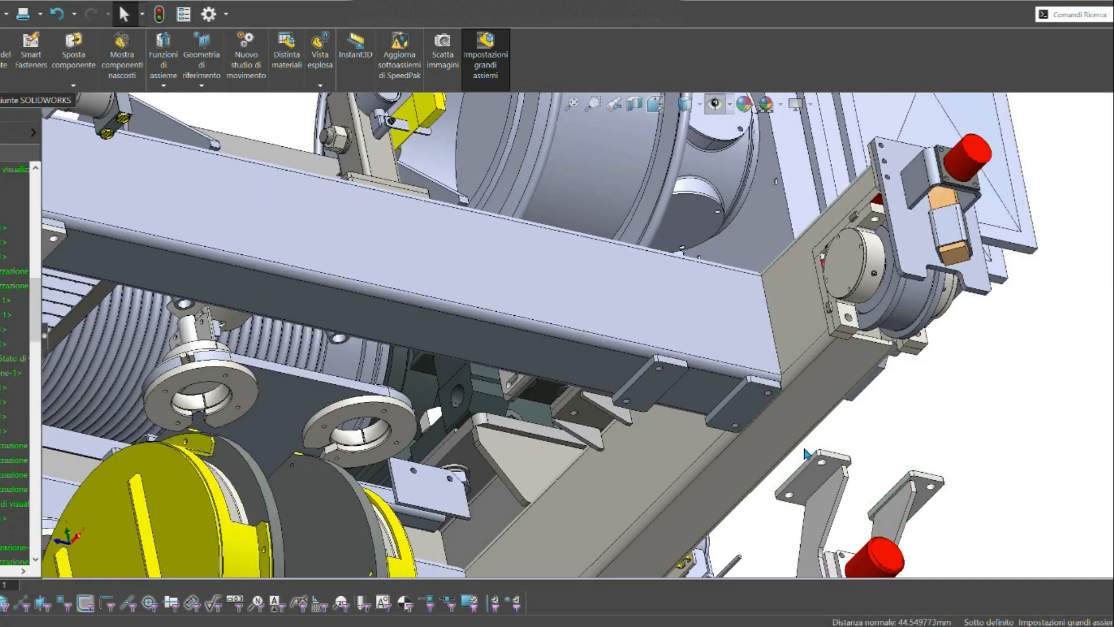
{"action": "scroll", "coordinate": [820, 461], "scroll_direction": "down", "scroll_amount": 3}
{"action": "left_click", "coordinate": [822, 459]}
{"action": "left_click", "coordinate": [525, 287], "text": "ctrl"}
{"action": "left_click", "coordinate": [655, 329]}
Align the second buffer bracket's flange hole concentrically with the matching hole in the crossbeam plate.
{"action": "scroll", "coordinate": [469, 361], "scroll_direction": "down", "scroll_amount": 3}
{"action": "left_click_drag", "start_coordinate": [470, 356], "coordinate": [577, 353]}
{"action": "left_click", "coordinate": [468, 336], "text": "ctrl"}
{"action": "left_click", "coordinate": [771, 341]}
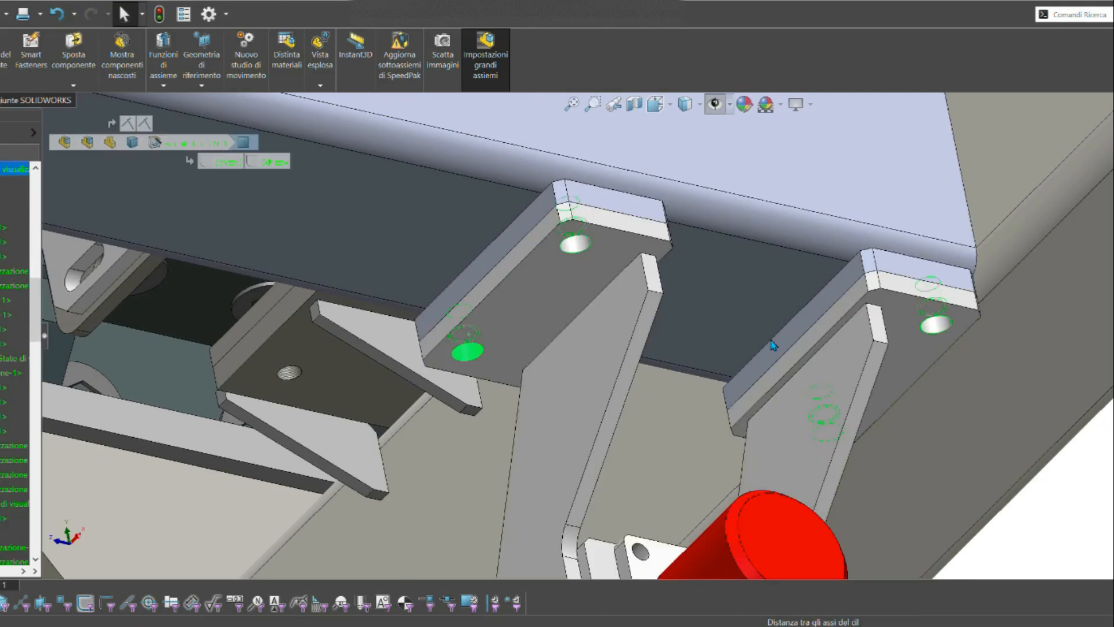
{"action": "scroll", "coordinate": [773, 346], "scroll_direction": "up", "scroll_amount": 10}
{"action": "scroll", "coordinate": [870, 372], "scroll_direction": "down", "scroll_amount": 4}
{"action": "scroll", "coordinate": [988, 399], "scroll_direction": "up", "scroll_amount": 3}
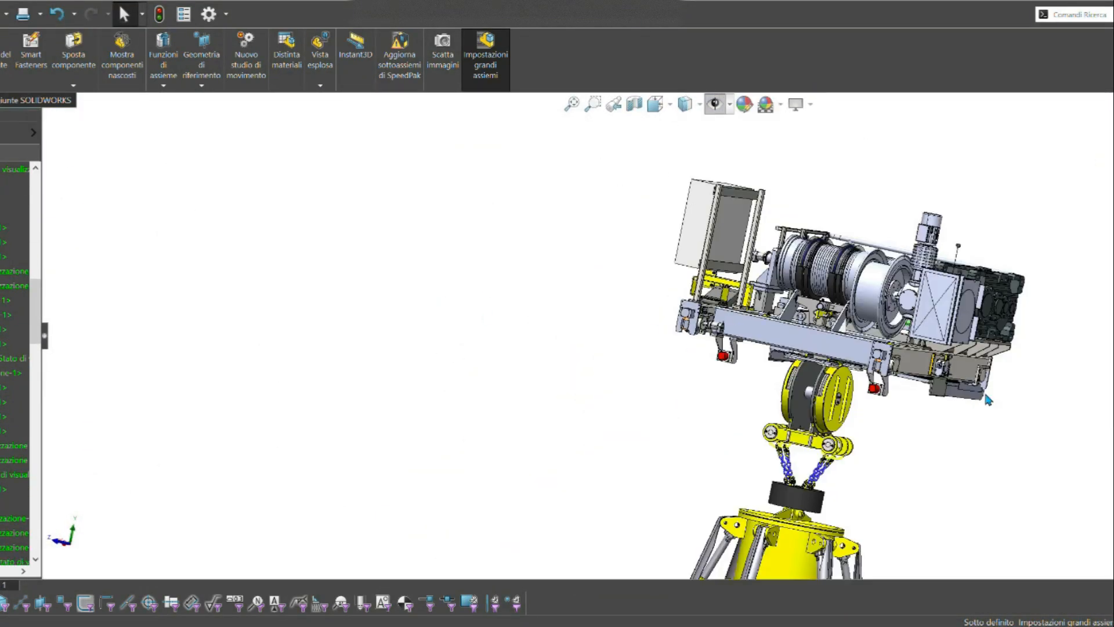
Review the trolley with both buffer brackets and switch to the bridge crane assembly.
{"action": "middle_click_drag", "start_coordinate": [988, 399], "coordinate": [922, 395]}
{"action": "scroll", "coordinate": [975, 359], "scroll_direction": "down", "scroll_amount": 3}
{"action": "middle_click_drag", "start_coordinate": [975, 360], "coordinate": [1004, 319]}
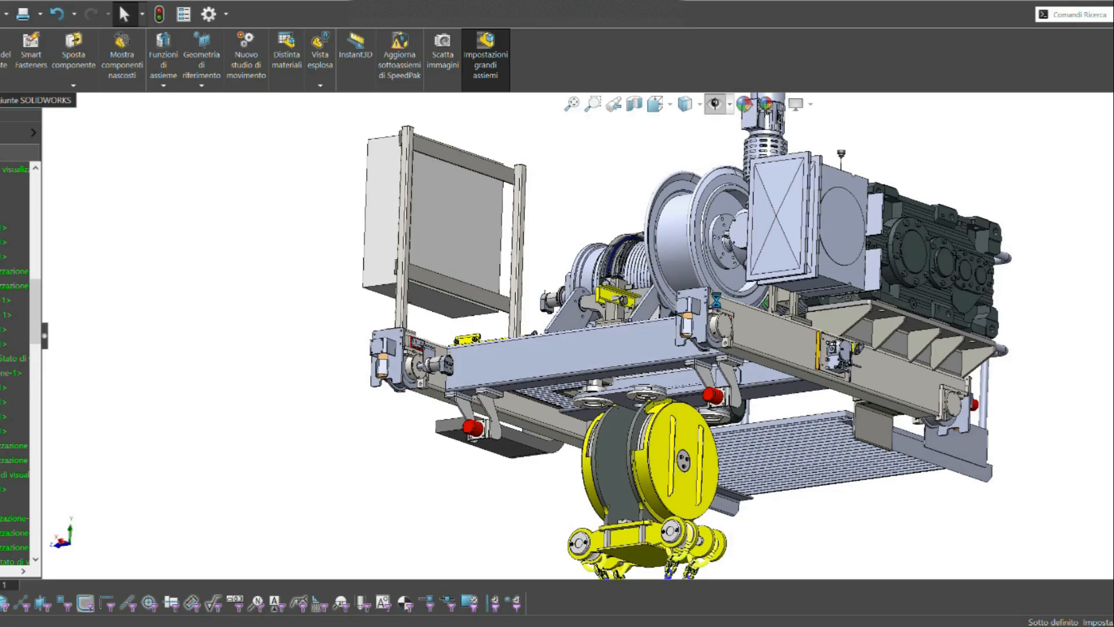
{"action": "key", "text": "ctrl+Tab"}
{"action": "scroll", "coordinate": [638, 406], "scroll_direction": "up", "scroll_amount": 5}
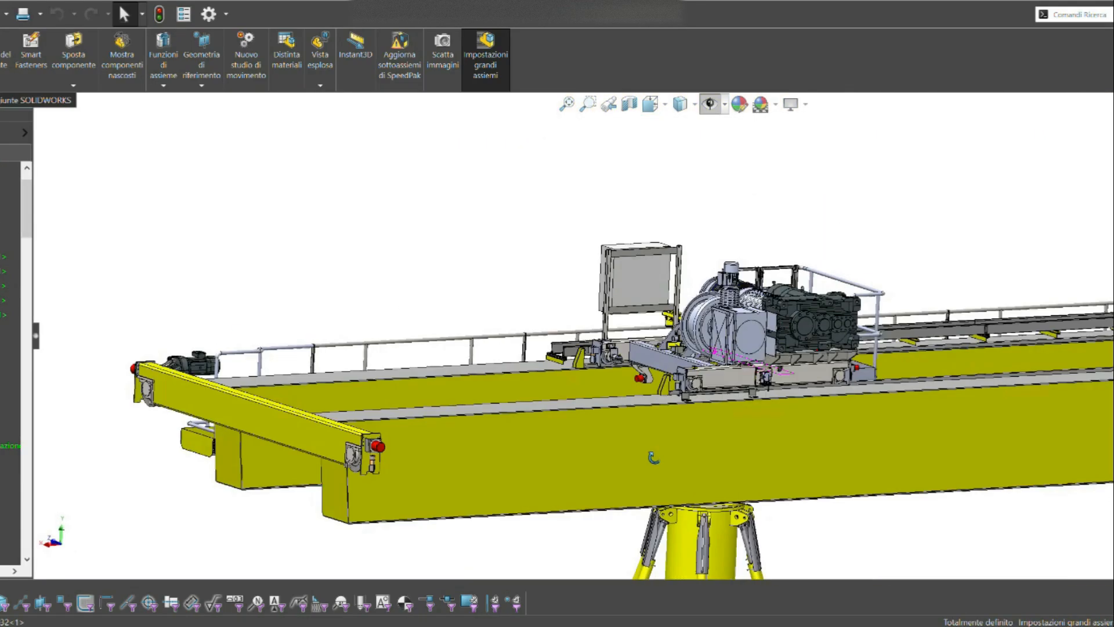
Insert the stop bracket with two gussets beside the main girder, facing the trolley's buffer.
{"action": "middle_click_drag", "start_coordinate": [652, 455], "coordinate": [632, 493]}
{"action": "scroll", "coordinate": [627, 372], "scroll_direction": "down", "scroll_amount": 6}
{"action": "left_click", "coordinate": [580, 394]}
{"action": "scroll", "coordinate": [684, 328], "scroll_direction": "up", "scroll_amount": 2}
{"action": "left_click", "coordinate": [717, 316]}
{"action": "left_click", "coordinate": [4, 445]}
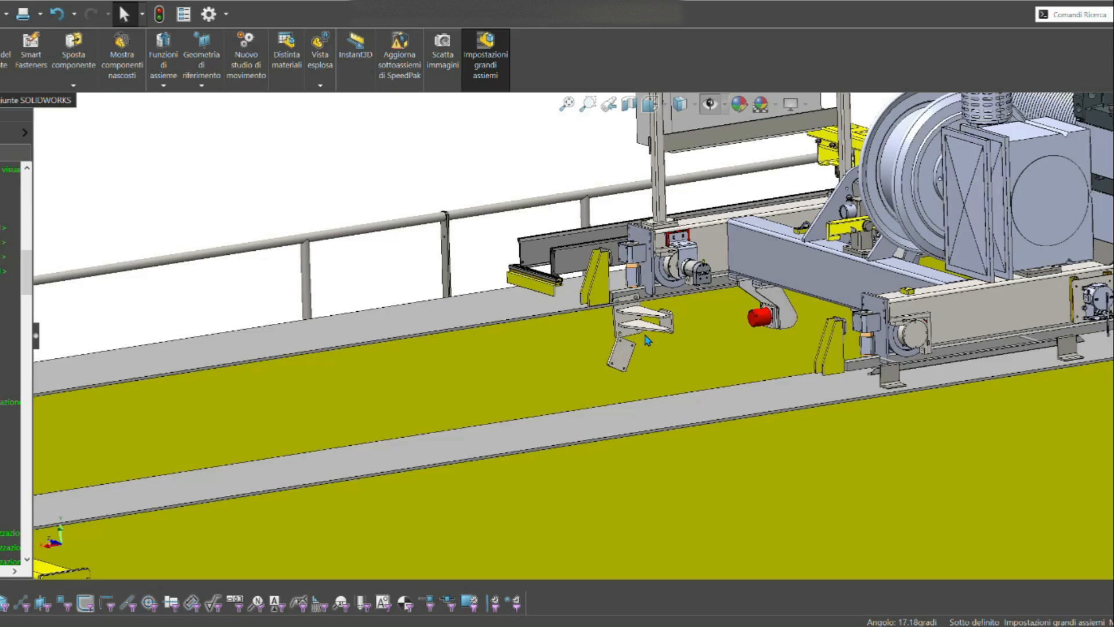
Measure the edge length of the stop bracket's four-hole mounting plate.
{"action": "scroll", "coordinate": [648, 339], "scroll_direction": "up", "scroll_amount": 10}
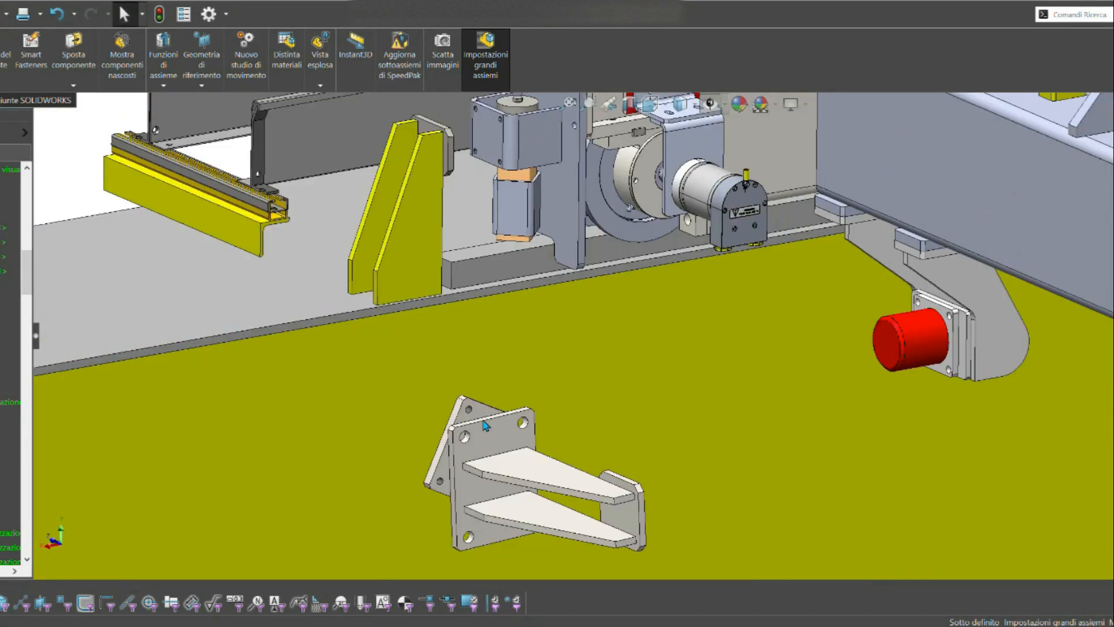
{"action": "left_click", "coordinate": [533, 451]}
{"action": "left_click", "coordinate": [87, 179]}
{"action": "left_click", "coordinate": [506, 414]}
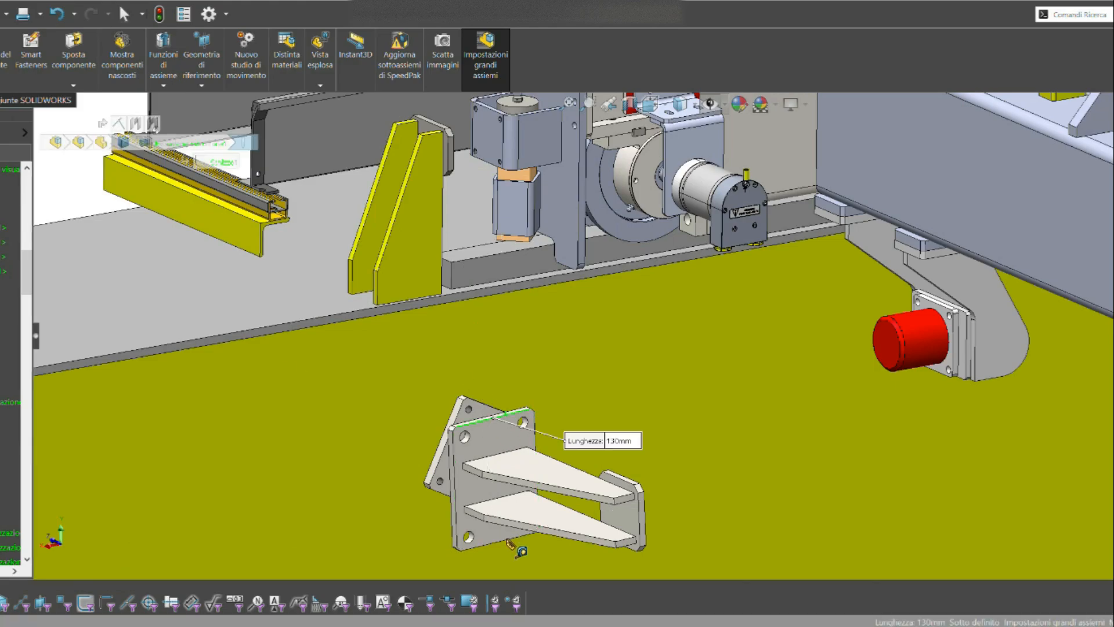
{"action": "left_click", "coordinate": [506, 539]}
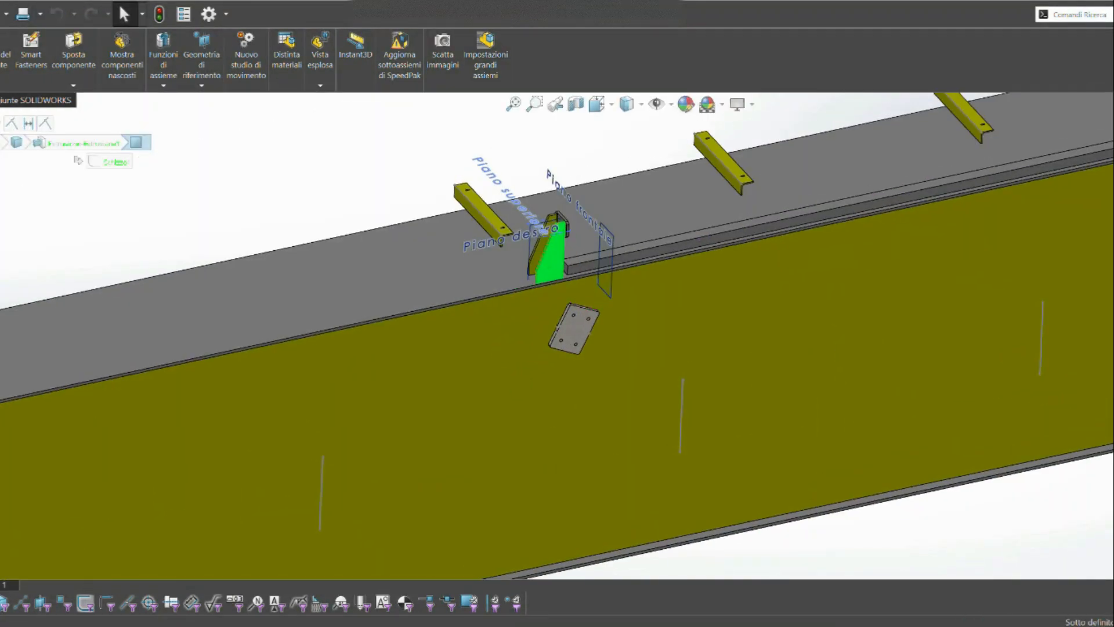
Mate the loose four-hole plate's narrow upper face with the girder's top flange and reposition the plate near the rail end.
{"action": "scroll", "coordinate": [592, 316], "scroll_direction": "down", "scroll_amount": 9}
{"action": "left_click", "coordinate": [595, 317]}
{"action": "scroll", "coordinate": [595, 317], "scroll_direction": "up", "scroll_amount": 4}
{"action": "left_click", "coordinate": [569, 236], "text": "ctrl"}
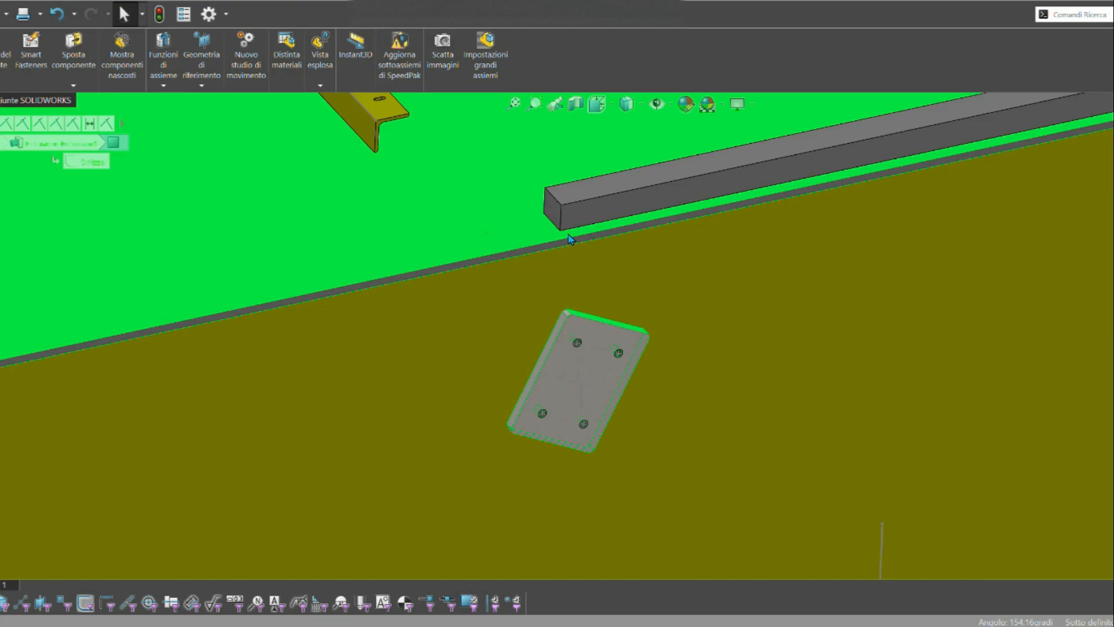
{"action": "left_click", "coordinate": [604, 218]}
{"action": "left_click_drag", "start_coordinate": [619, 301], "coordinate": [531, 320]}
{"action": "scroll", "coordinate": [574, 314], "scroll_direction": "up", "scroll_amount": 8}
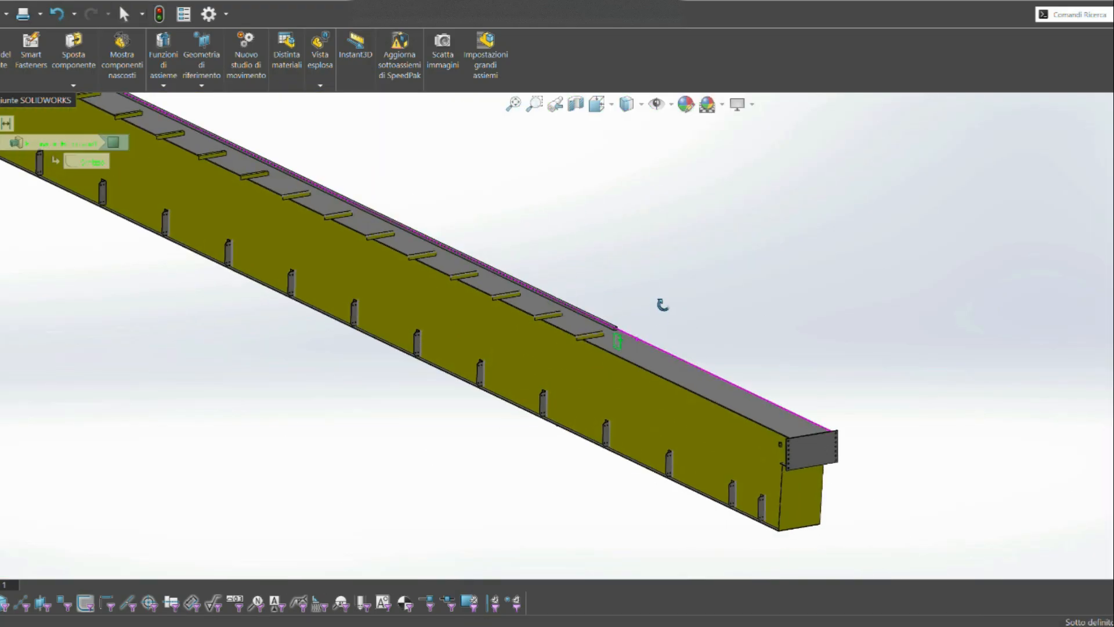
{"action": "left_click", "coordinate": [1006, 420]}
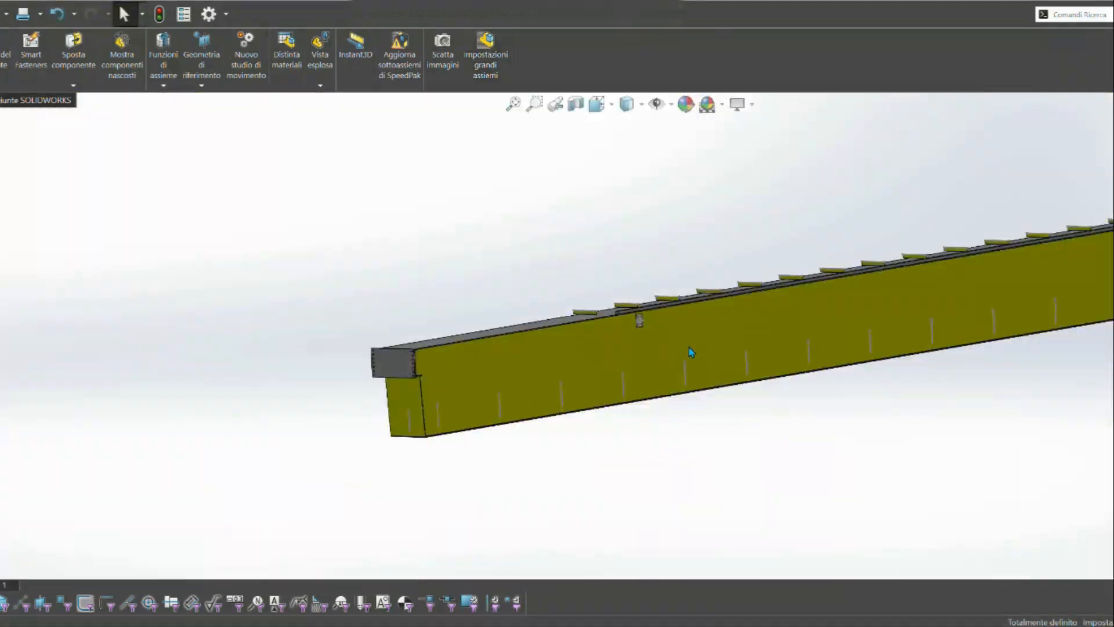
Open the trolley frame assembly and select the side face of the drilled plate pair under the crossbeam.
{"action": "left_click", "coordinate": [820, 266]}
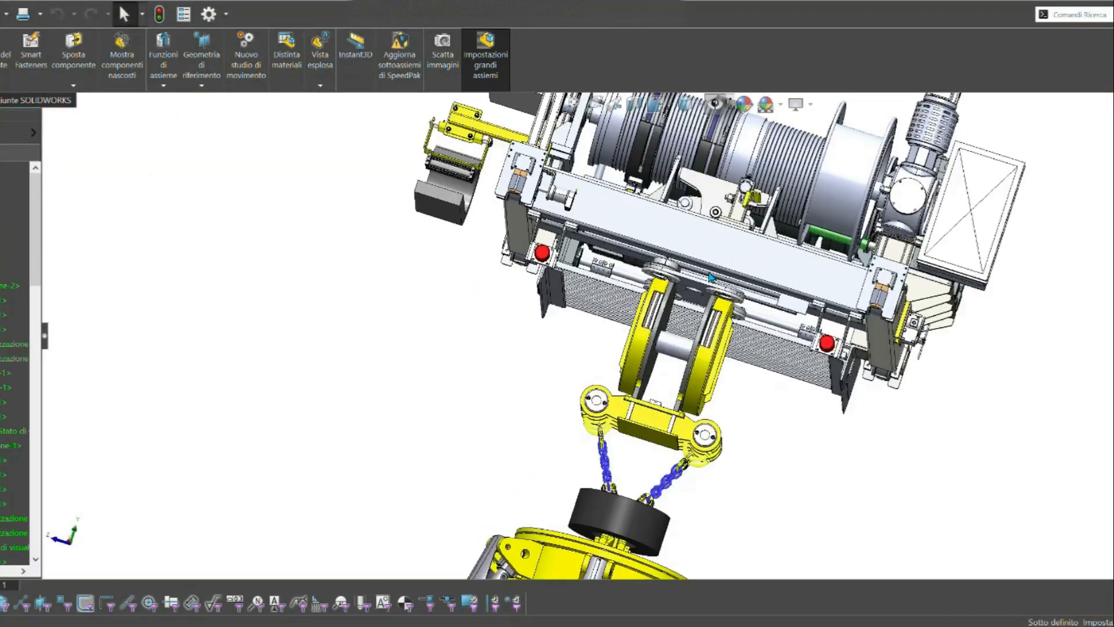
{"action": "left_click", "coordinate": [710, 278]}
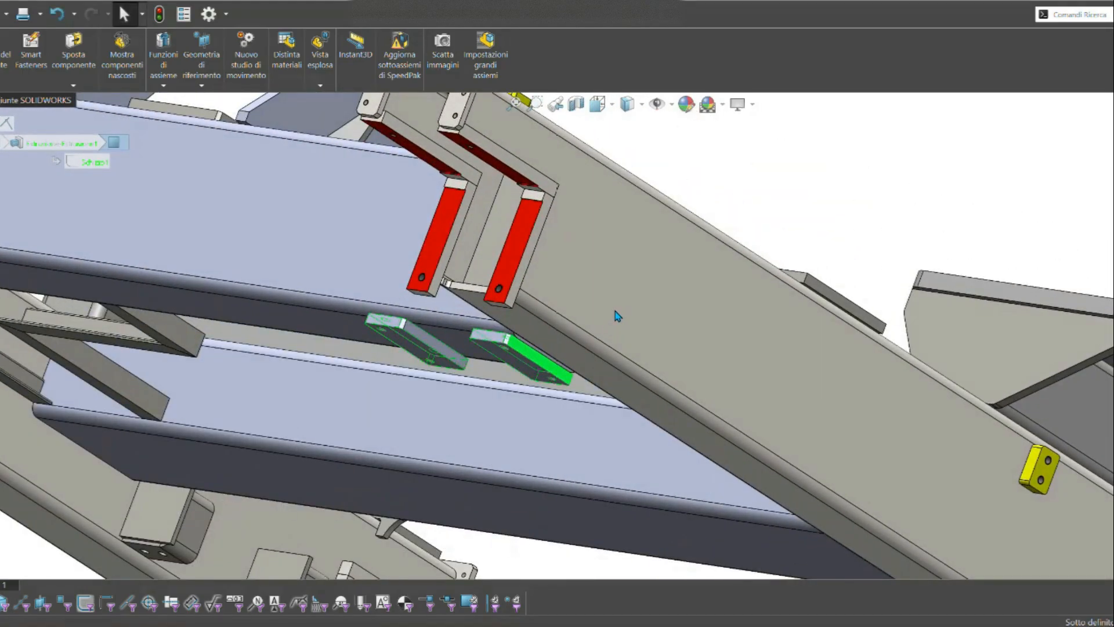
{"action": "left_click", "coordinate": [721, 318]}
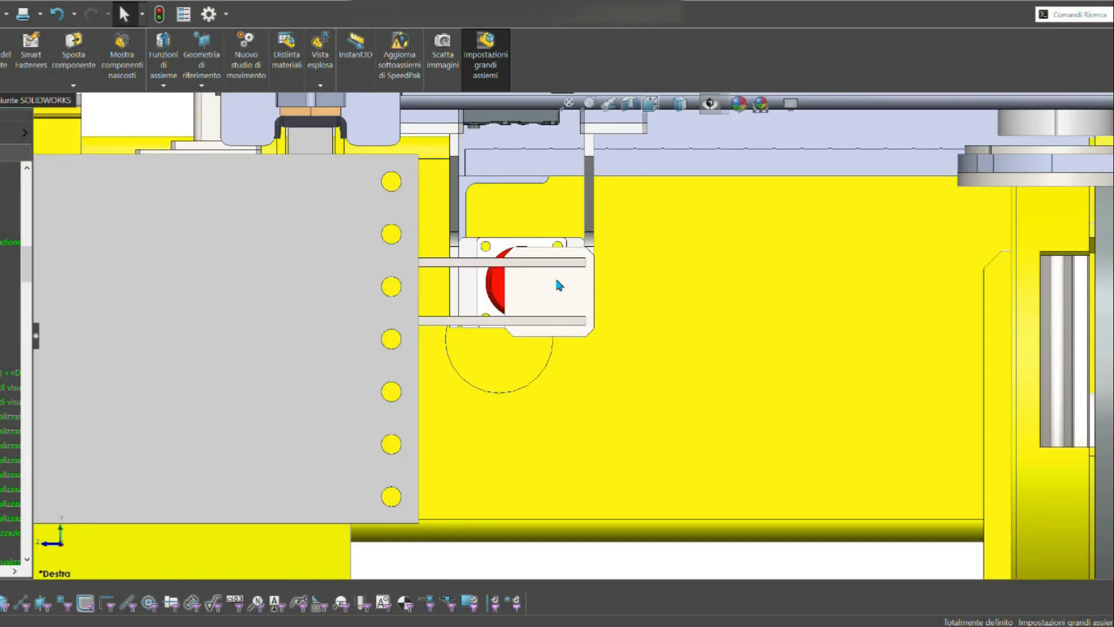
Sketch the buffer's 80 mm circle over the stop plate and draw a line from its centre to the plate's vertical edge.
{"action": "left_click", "coordinate": [544, 286]}
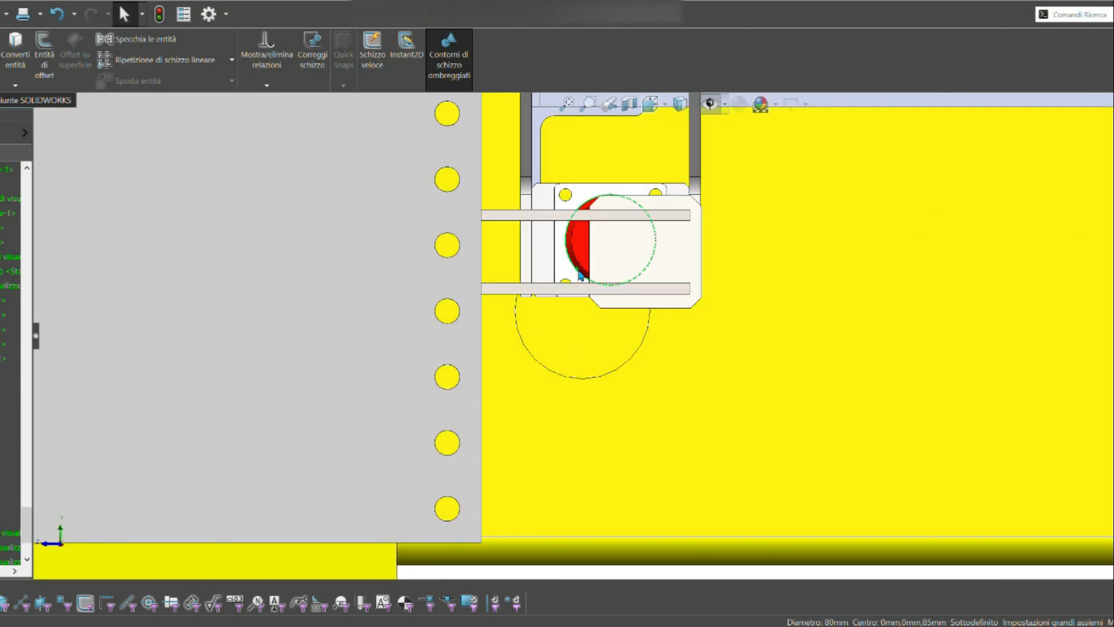
{"action": "key", "text": "l"}
{"action": "left_click", "coordinate": [610, 240]}
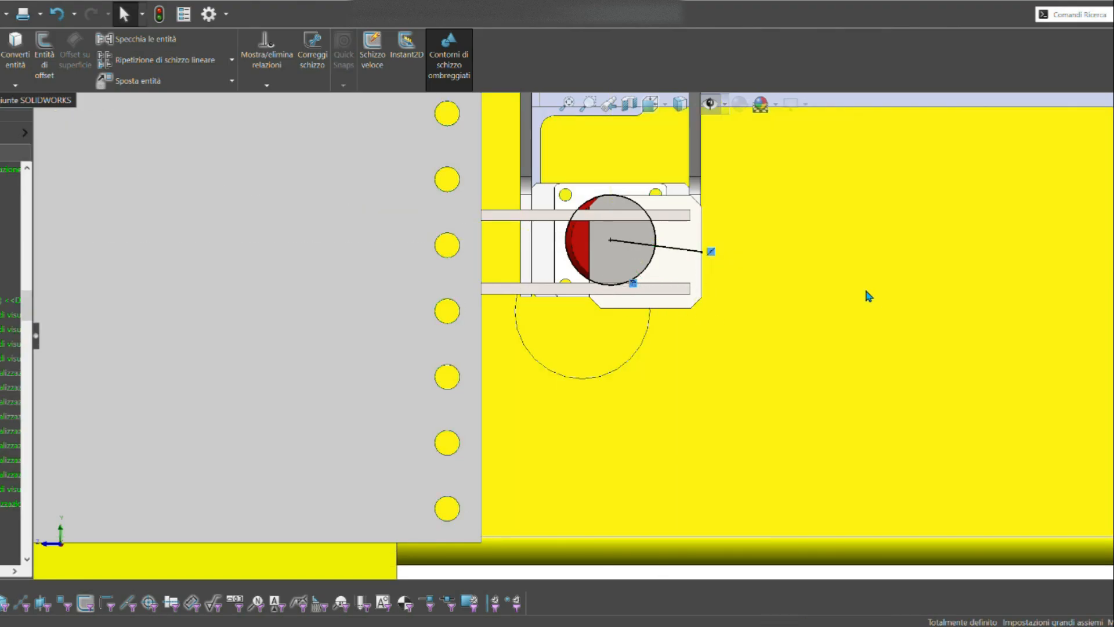
{"action": "right_click_drag", "start_coordinate": [865, 290], "coordinate": [860, 255]}
{"action": "left_click", "coordinate": [630, 243]}
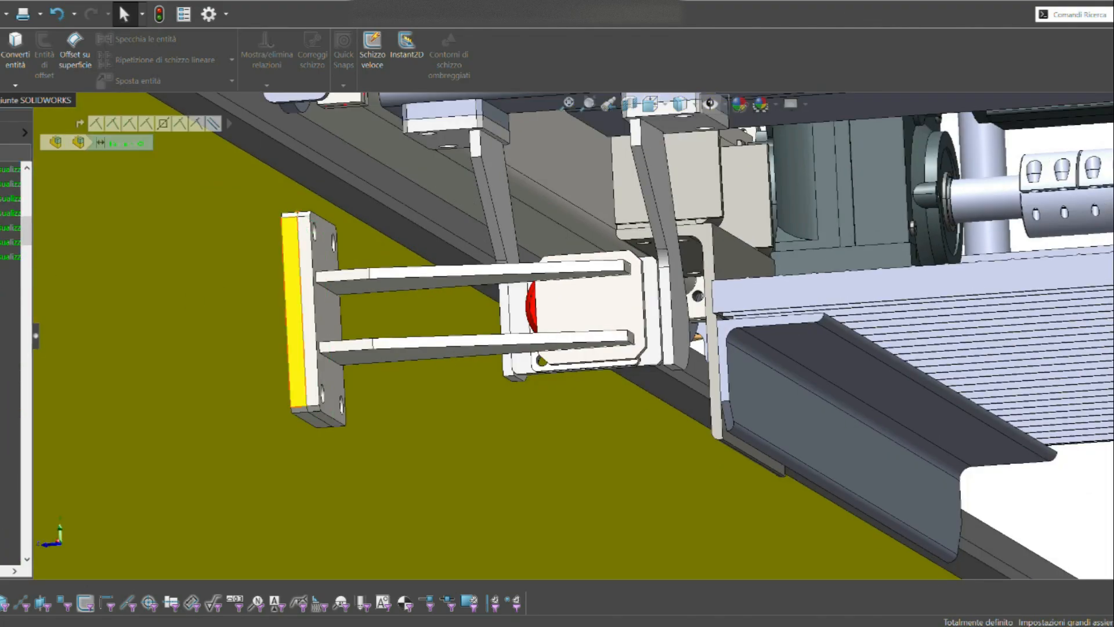
Edit the stop bracket's lower gusset in the context of the crane assembly.
{"action": "key", "text": "m"}
{"action": "scroll", "coordinate": [684, 337], "scroll_direction": "up", "scroll_amount": 2}
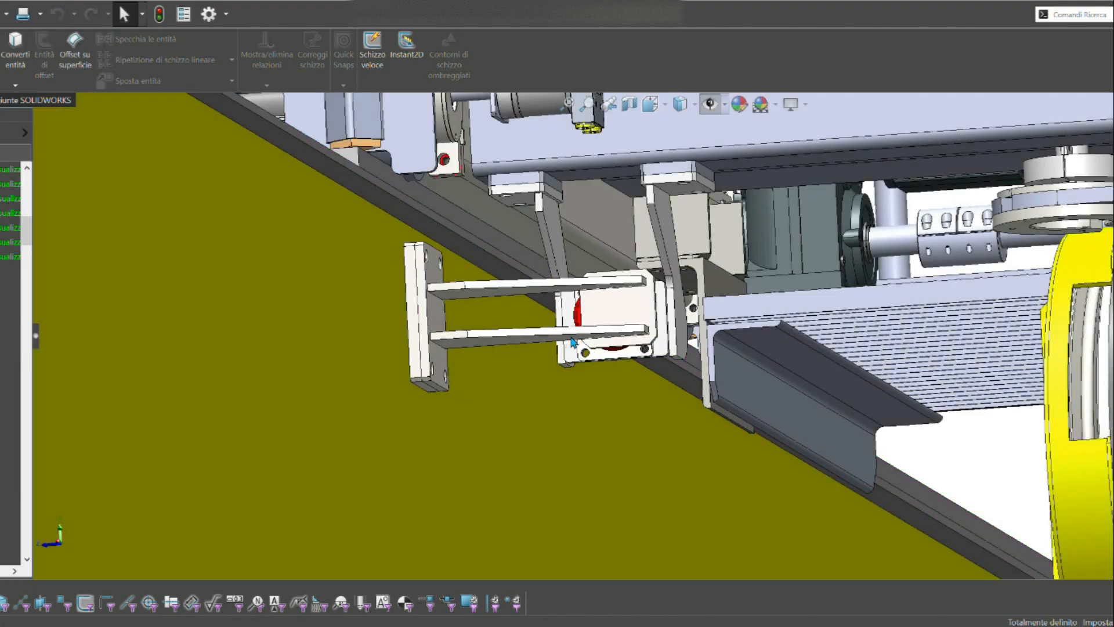
{"action": "middle_click_drag", "start_coordinate": [573, 342], "coordinate": [569, 314]}
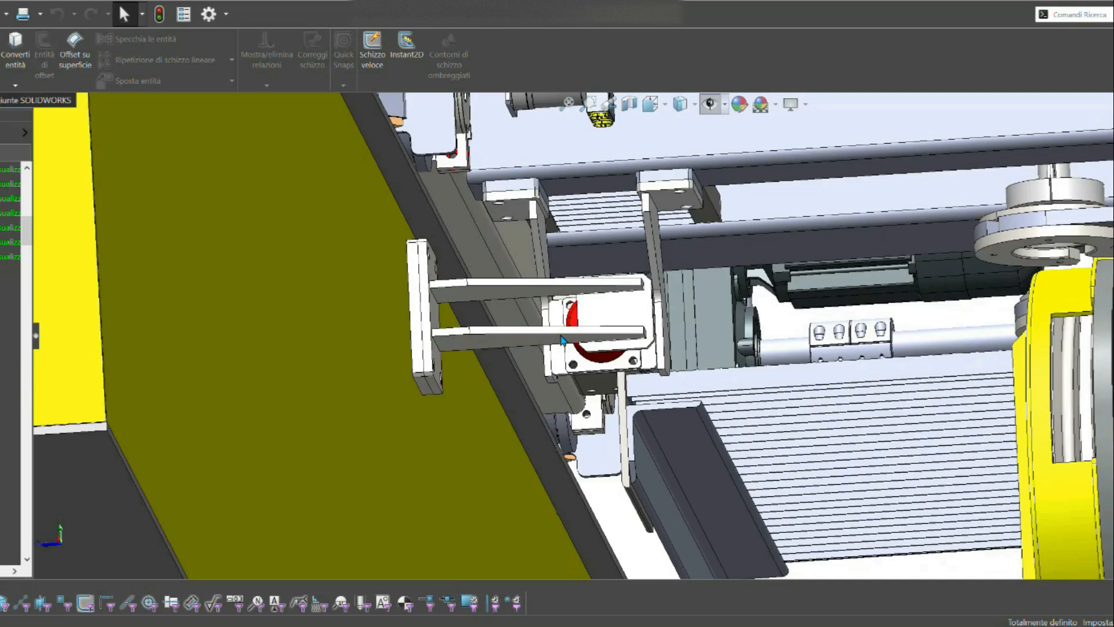
{"action": "left_click", "coordinate": [525, 343]}
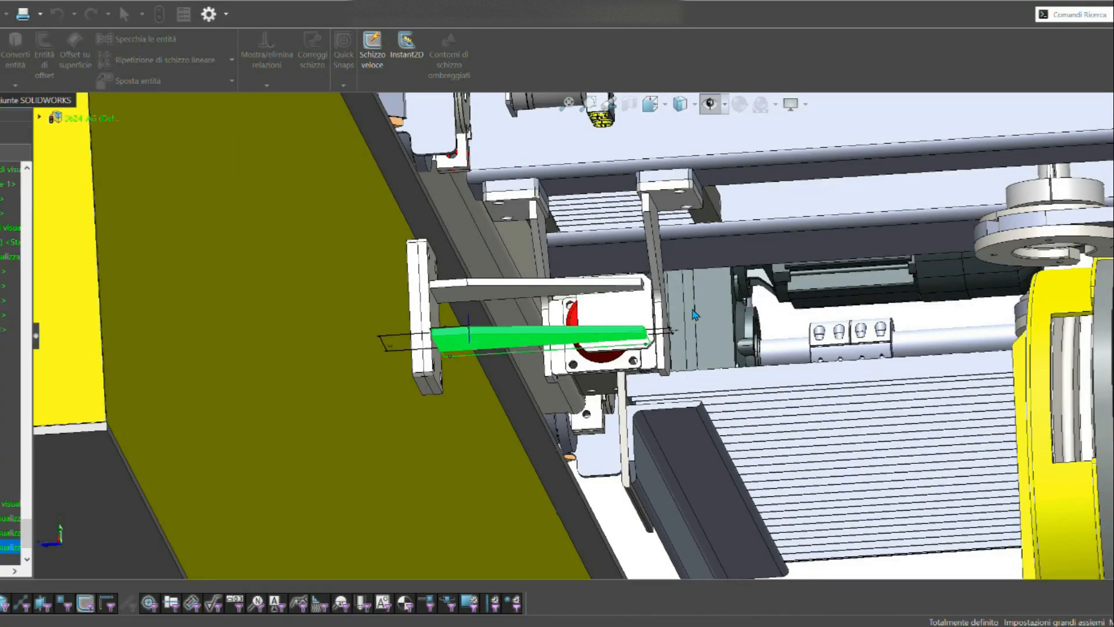
{"action": "middle_click_drag", "start_coordinate": [673, 320], "coordinate": [628, 281]}
{"action": "scroll", "coordinate": [628, 290], "scroll_direction": "up", "scroll_amount": 3}
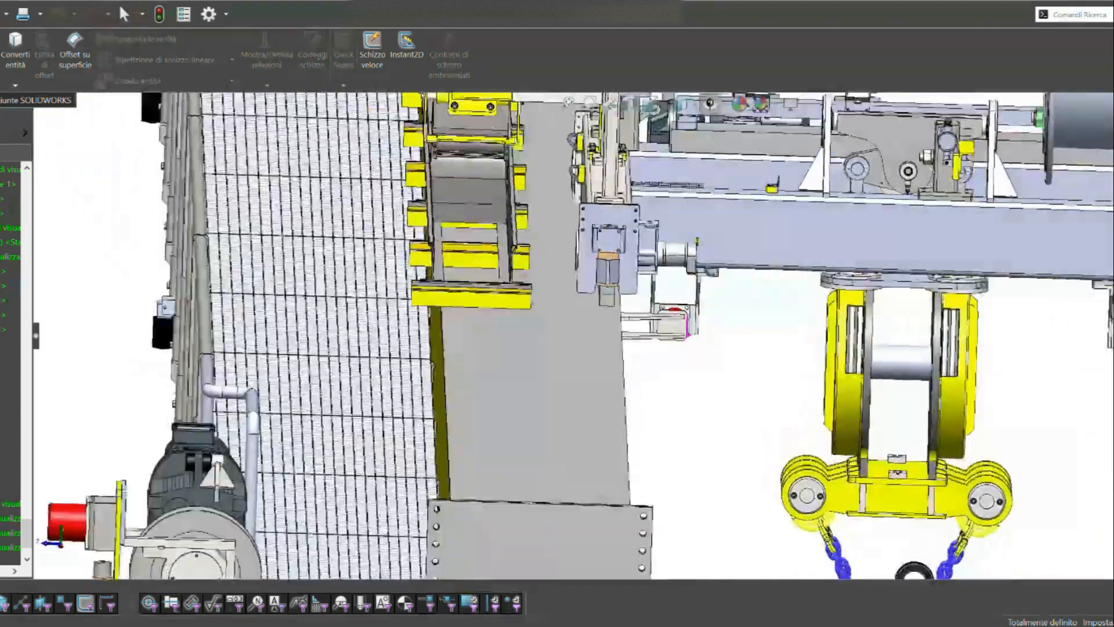
Check the stop plate's alignment with the buffer from the right view and inspect the upper gusset's sketch.
{"action": "key", "text": "space"}
{"action": "left_click", "coordinate": [526, 417]}
{"action": "scroll", "coordinate": [634, 254], "scroll_direction": "down", "scroll_amount": 5}
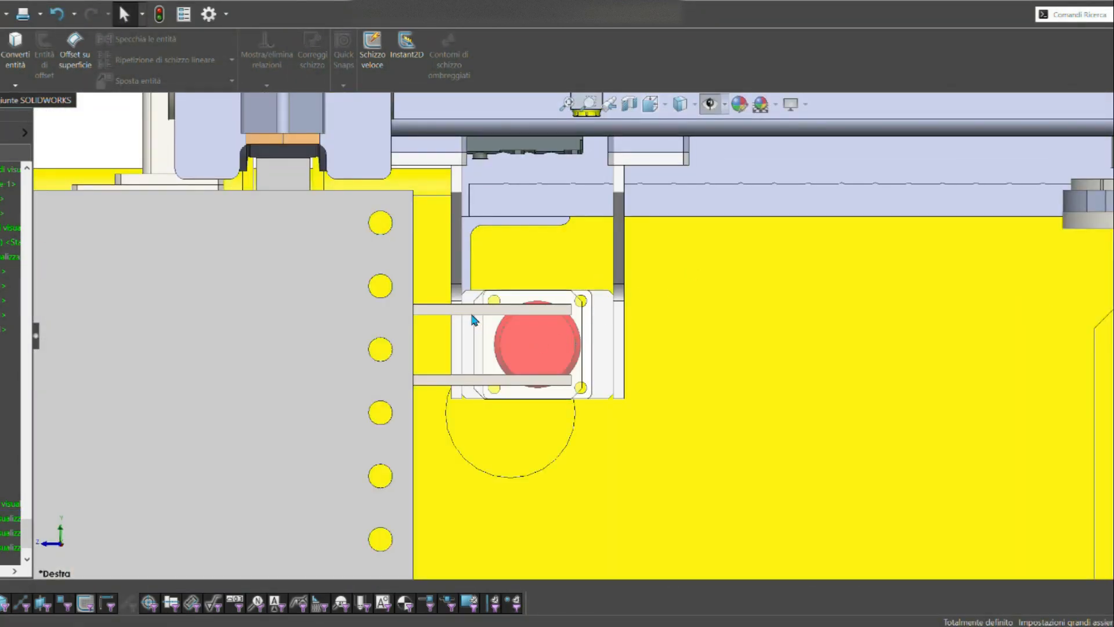
{"action": "left_click", "coordinate": [472, 312]}
{"action": "middle_click_drag", "start_coordinate": [472, 316], "coordinate": [446, 330]}
{"action": "double_click", "coordinate": [412, 299]}
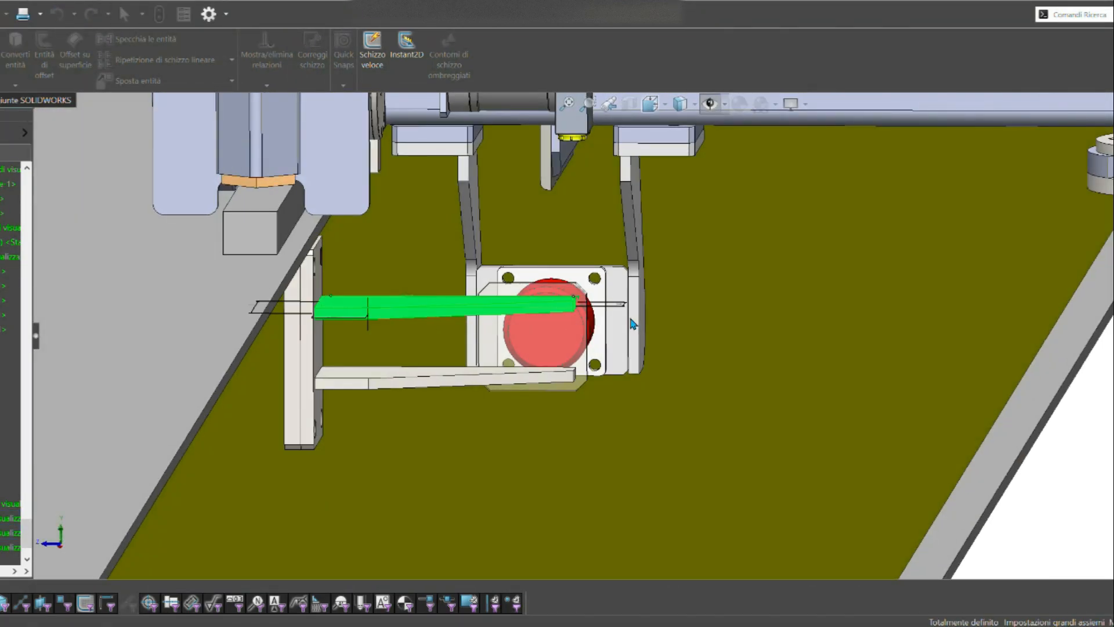
{"action": "key", "text": "Escape"}
Measure the centre distance between the two upper holes of the stop bracket's mounting plate.
{"action": "mouse_move", "coordinate": [631, 323]}
{"action": "middle_mouse_down"}
{"action": "mouse_move", "coordinate": [563, 308]}
{"action": "mouse_move", "coordinate": [565, 440]}
{"action": "middle_mouse_up"}
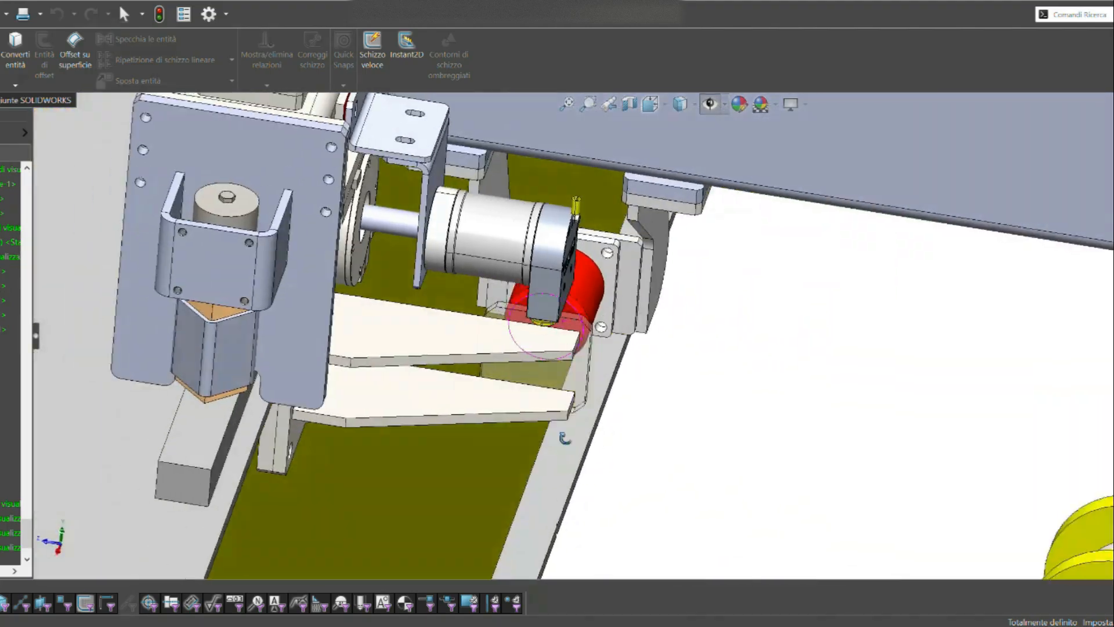
{"action": "left_click", "coordinate": [579, 364]}
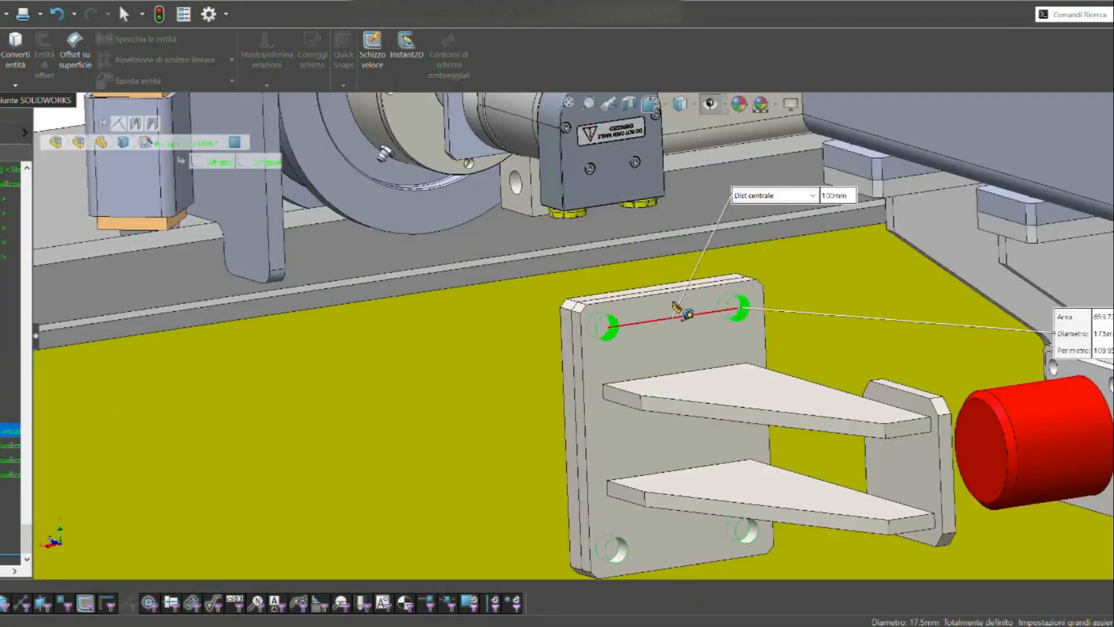
Open the threaded four-hole plate part and its hole sketch, and open the horizontal hole-spacing dimension for editing.
{"action": "left_click", "coordinate": [629, 326]}
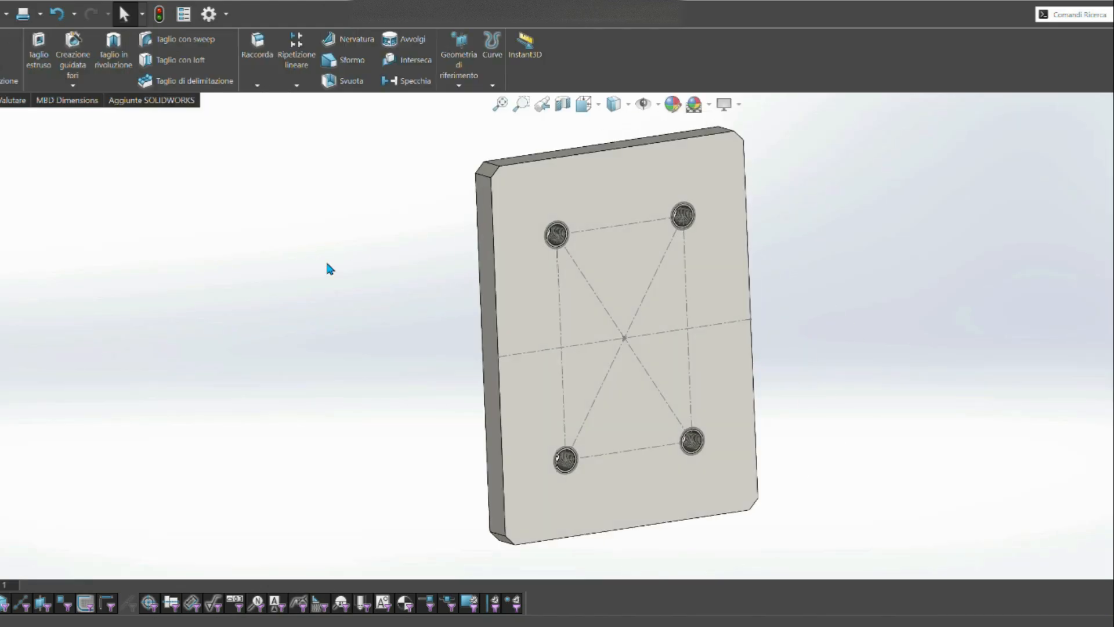
{"action": "left_click", "coordinate": [632, 219]}
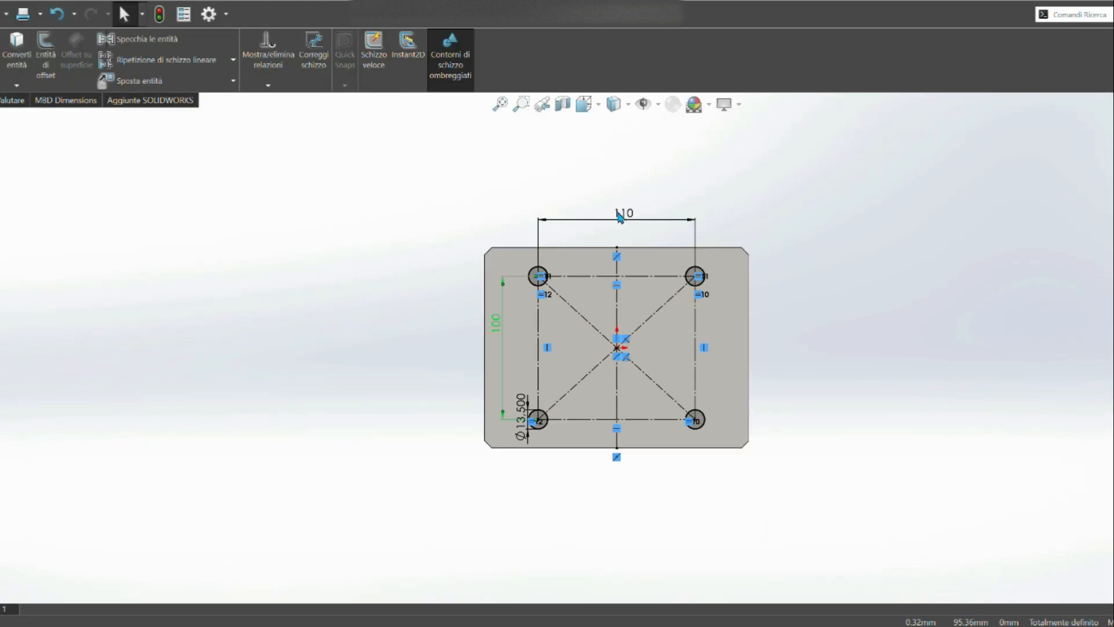
{"action": "double_click", "coordinate": [618, 213]}
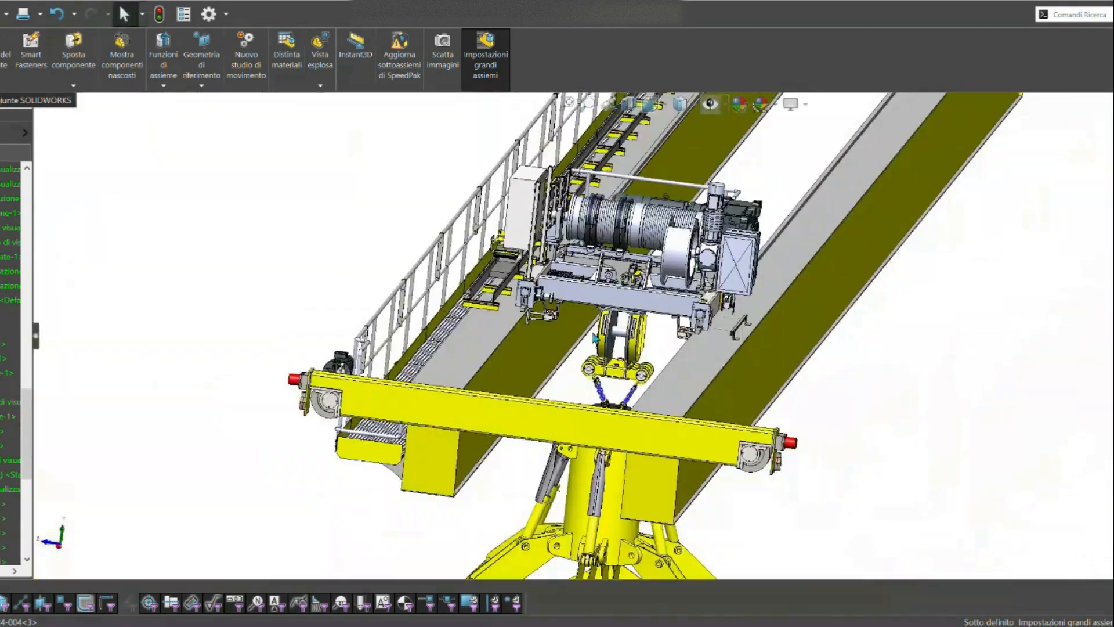
Open the crane's trolley subassembly on its own, picking its cross beam in the crane assembly.
{"action": "scroll", "coordinate": [665, 369], "scroll_direction": "down", "scroll_amount": 5}
{"action": "middle_click_drag", "start_coordinate": [721, 371], "coordinate": [795, 371]}
{"action": "scroll", "coordinate": [697, 348], "scroll_direction": "down", "scroll_amount": 2}
{"action": "middle_click_drag", "start_coordinate": [697, 348], "coordinate": [696, 476]}
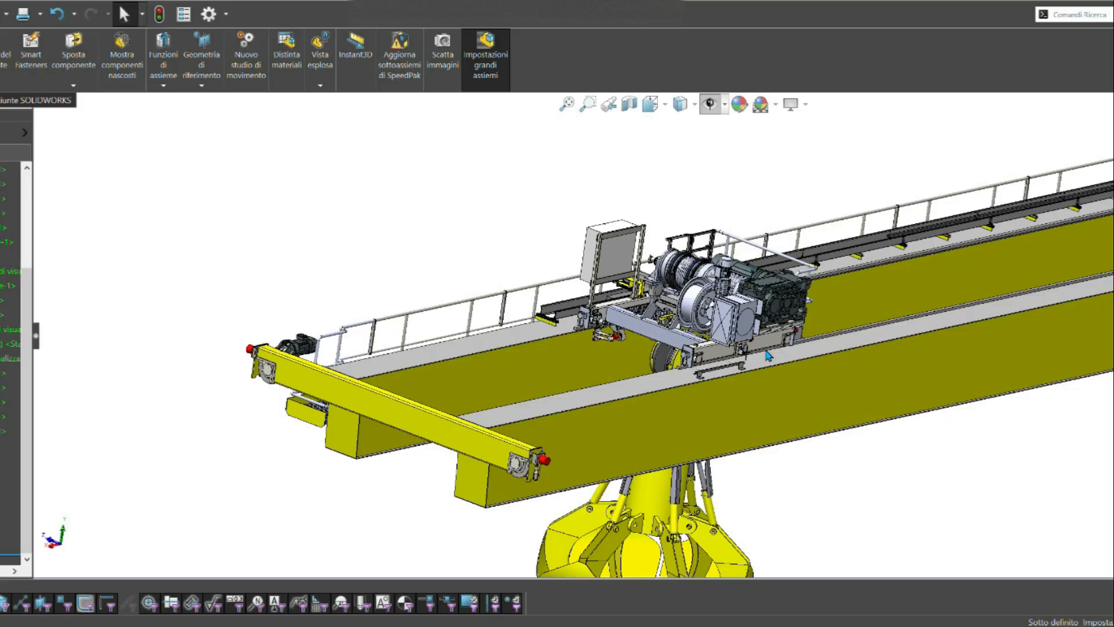
{"action": "scroll", "coordinate": [733, 341], "scroll_direction": "down", "scroll_amount": 6}
{"action": "middle_click_drag", "start_coordinate": [580, 319], "coordinate": [705, 336]}
{"action": "left_click", "coordinate": [705, 337]}
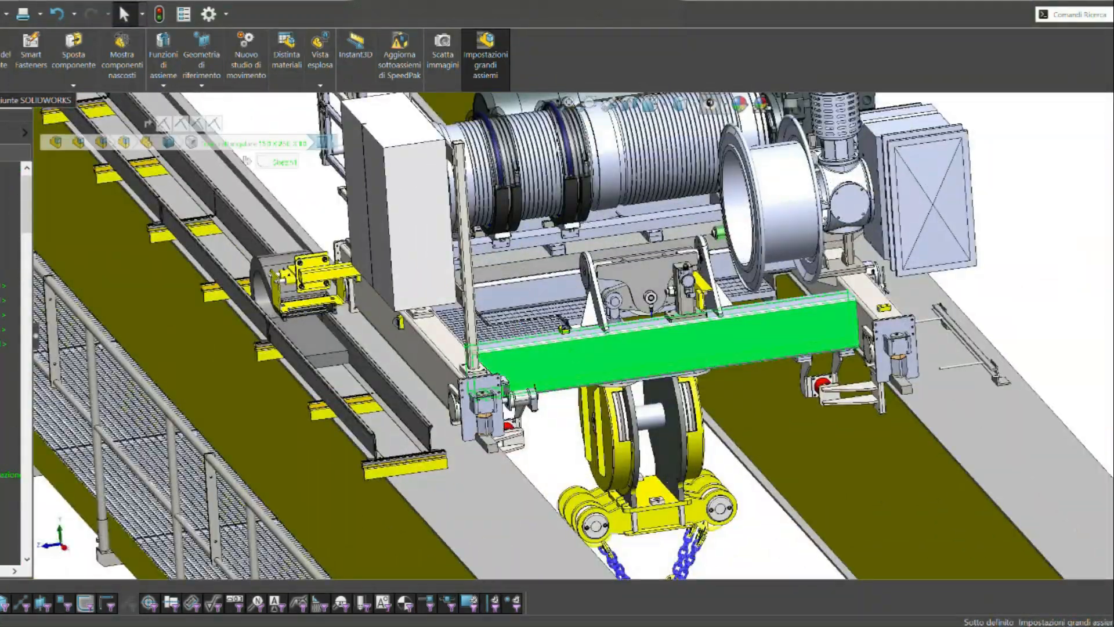
{"action": "left_click", "coordinate": [79, 141]}
{"action": "left_click", "coordinate": [93, 123]}
Insert the coiled rope part into the trolley assembly, beside the platform railing.
{"action": "scroll", "coordinate": [695, 186], "scroll_direction": "down", "scroll_amount": 3}
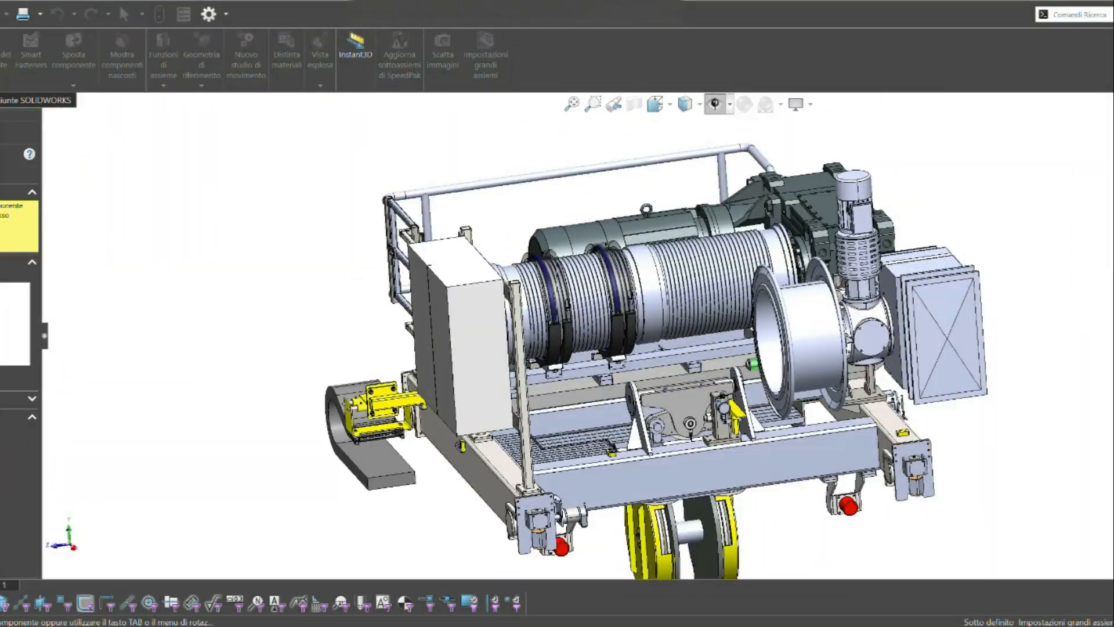
{"action": "left_click", "coordinate": [321, 321]}
{"action": "scroll", "coordinate": [713, 337], "scroll_direction": "up", "scroll_amount": 4}
{"action": "scroll", "coordinate": [17, 348], "scroll_direction": "up", "scroll_amount": 10}
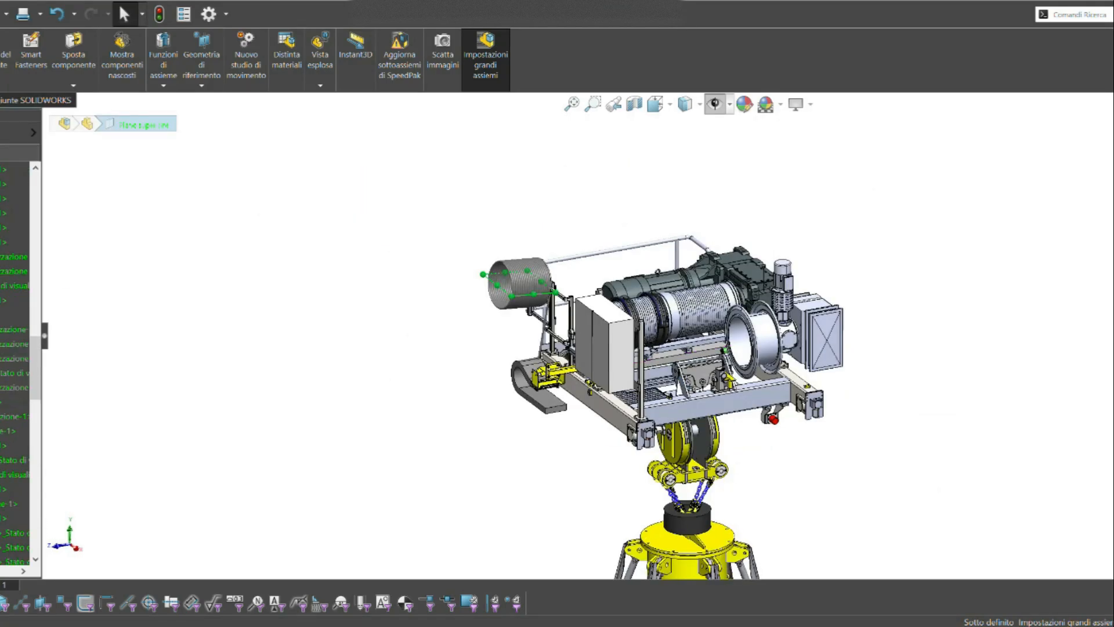
Try to bring the coiled rope onto the grooved section of the hoist drum.
{"action": "scroll", "coordinate": [667, 325], "scroll_direction": "down", "scroll_amount": 4}
{"action": "middle_click_drag", "start_coordinate": [638, 314], "coordinate": [696, 342]}
{"action": "scroll", "coordinate": [689, 261], "scroll_direction": "down", "scroll_amount": 5}
{"action": "left_click", "coordinate": [575, 313]}
{"action": "scroll", "coordinate": [885, 325], "scroll_direction": "up", "scroll_amount": 2}
{"action": "left_click", "coordinate": [12, 383]}
{"action": "scroll", "coordinate": [447, 342], "scroll_direction": "up", "scroll_amount": 5}
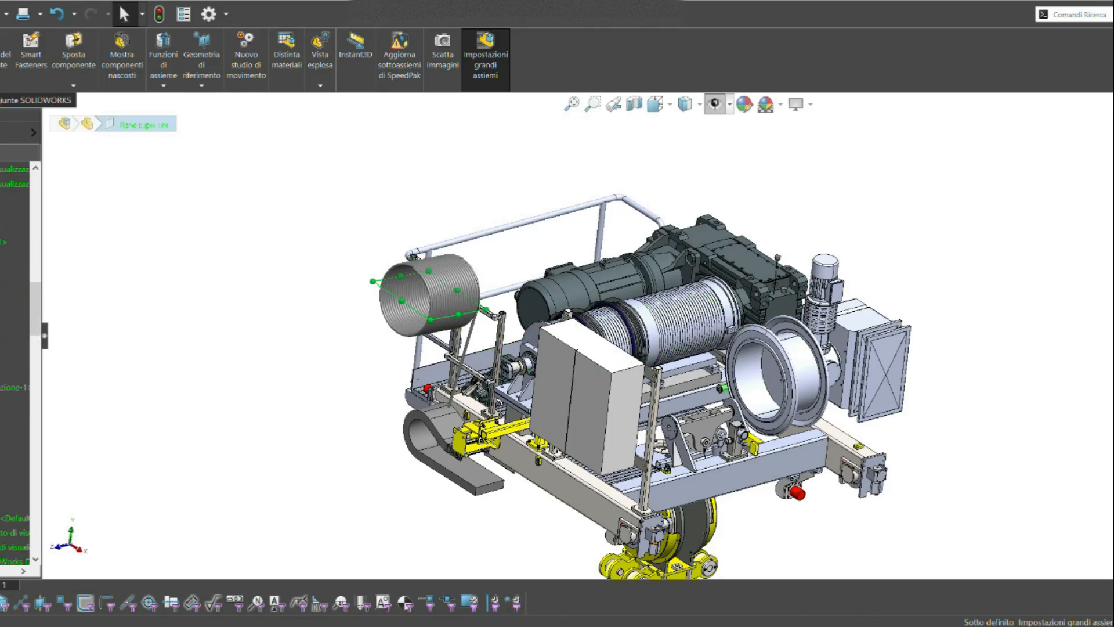
{"action": "middle_click_drag", "start_coordinate": [614, 414], "coordinate": [667, 432]}
{"action": "left_click_drag", "start_coordinate": [539, 351], "coordinate": [632, 278]}
{"action": "scroll", "coordinate": [691, 270], "scroll_direction": "down", "scroll_amount": 4}
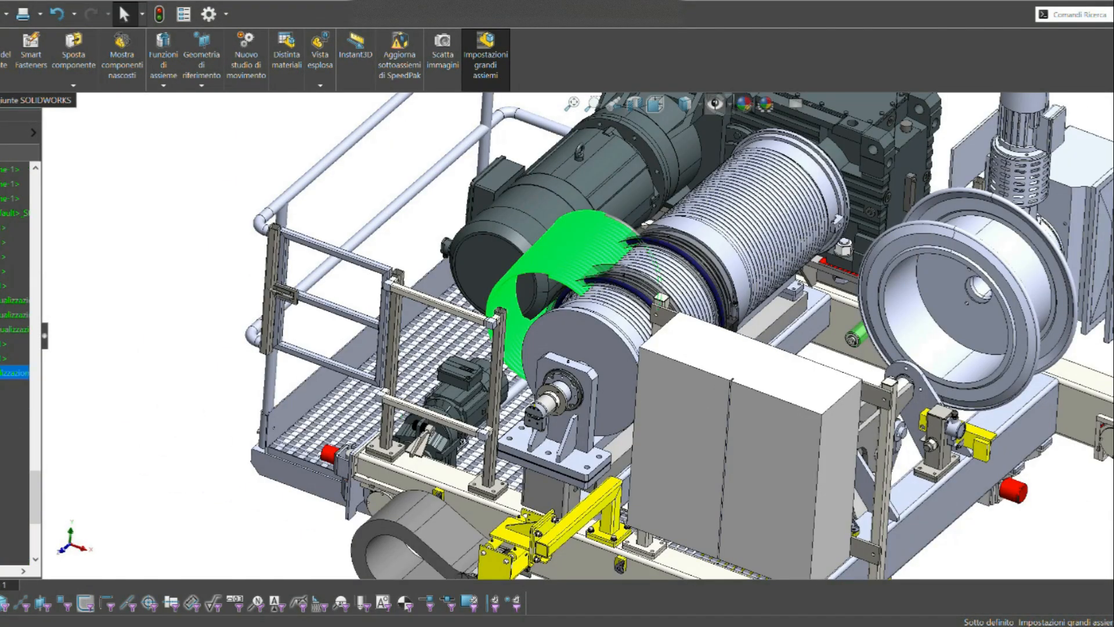
Try to align the coiled rope with the drum subassembly using their reference planes.
{"action": "middle_click_drag", "start_coordinate": [755, 371], "coordinate": [668, 365]}
{"action": "left_click", "coordinate": [652, 371]}
{"action": "left_click", "coordinate": [88, 142]}
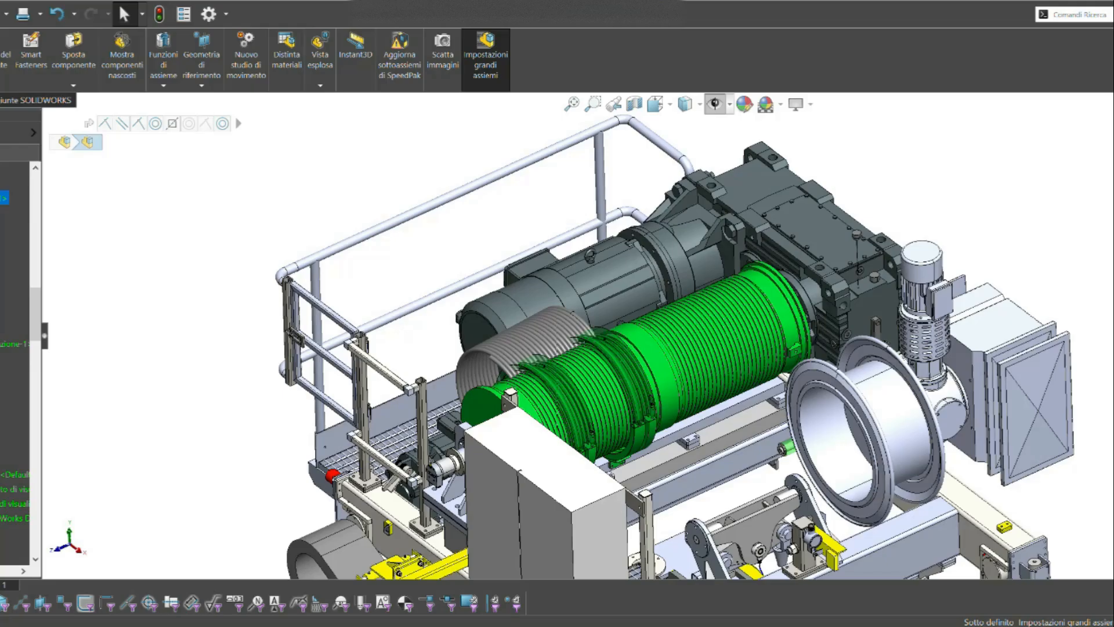
{"action": "left_click", "coordinate": [2, 313]}
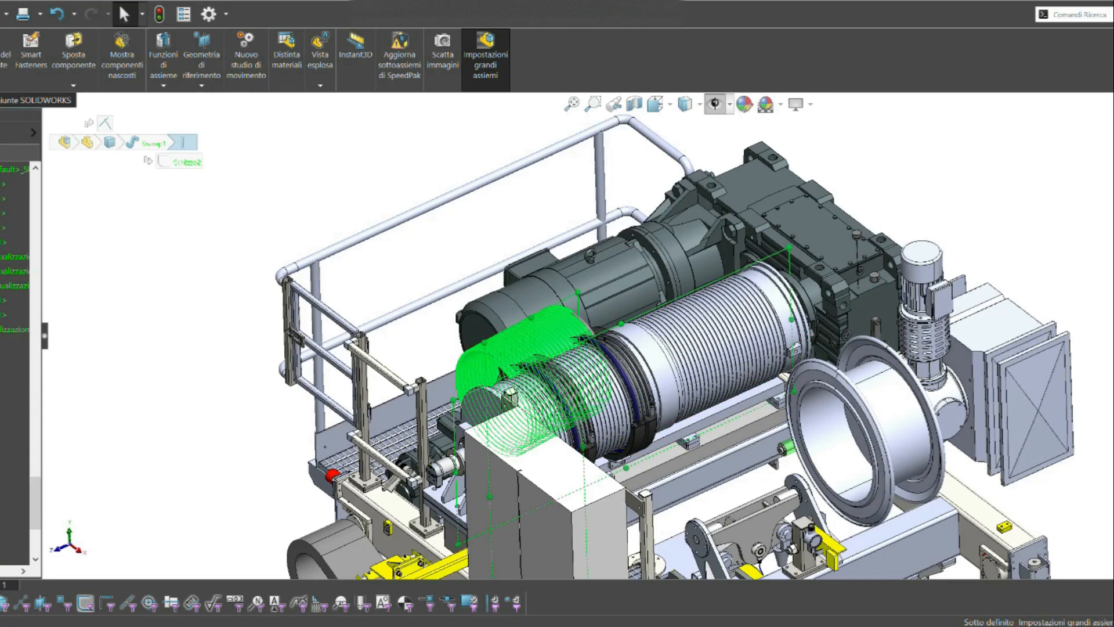
{"action": "left_click", "coordinate": [2, 314]}
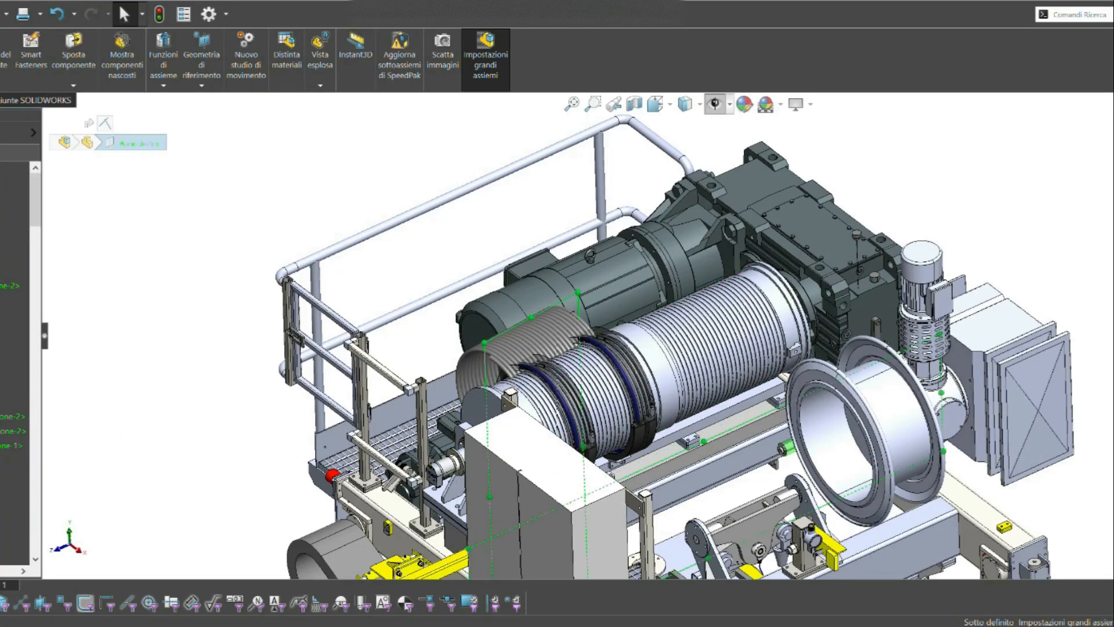
{"action": "middle_click_drag", "start_coordinate": [517, 427], "coordinate": [618, 432]}
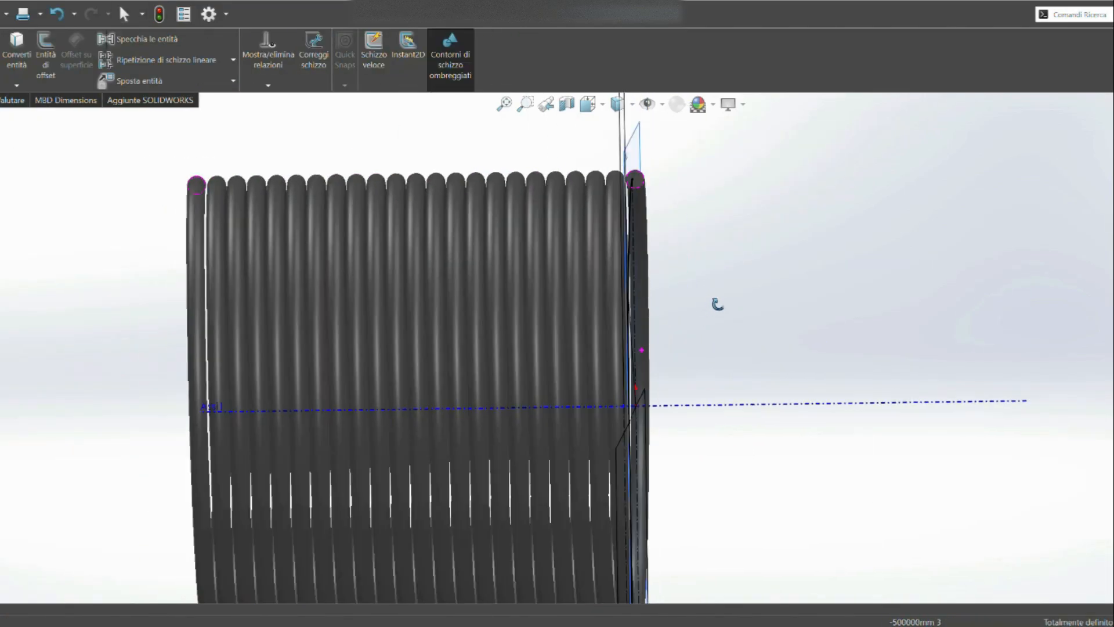
Insert the rope coil with the straight hanging end into the trolley assembly and pick reference planes for aligning it with the drum.
{"action": "scroll", "coordinate": [716, 303], "scroll_direction": "up", "scroll_amount": 3}
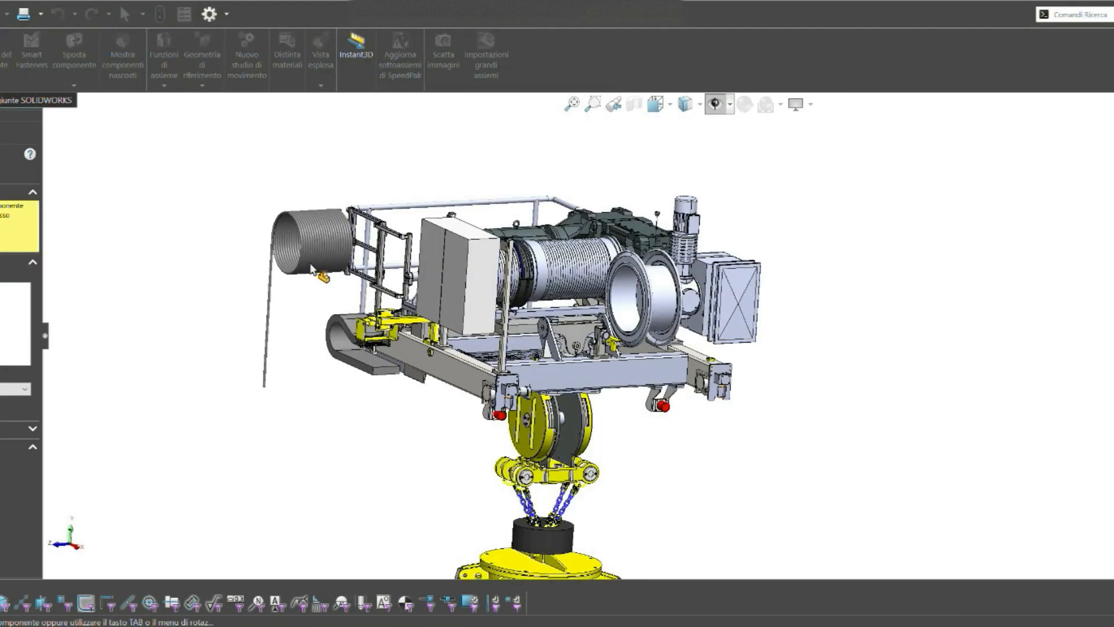
{"action": "left_click", "coordinate": [312, 268]}
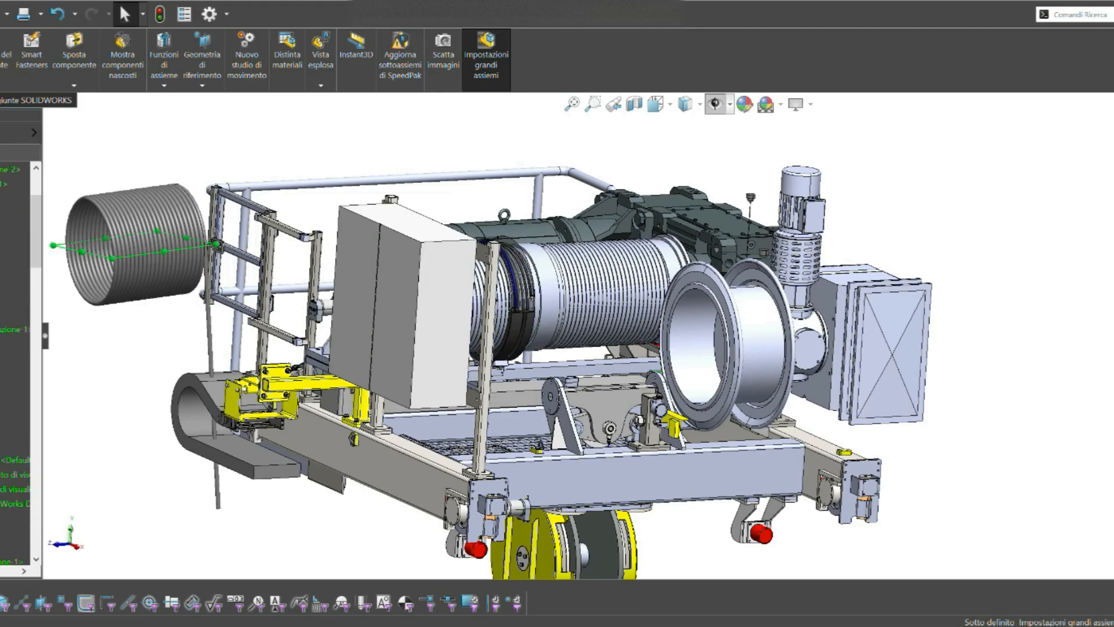
{"action": "left_click_drag", "start_coordinate": [87, 250], "coordinate": [33, 295]}
{"action": "left_click", "coordinate": [23, 310], "text": "ctrl"}
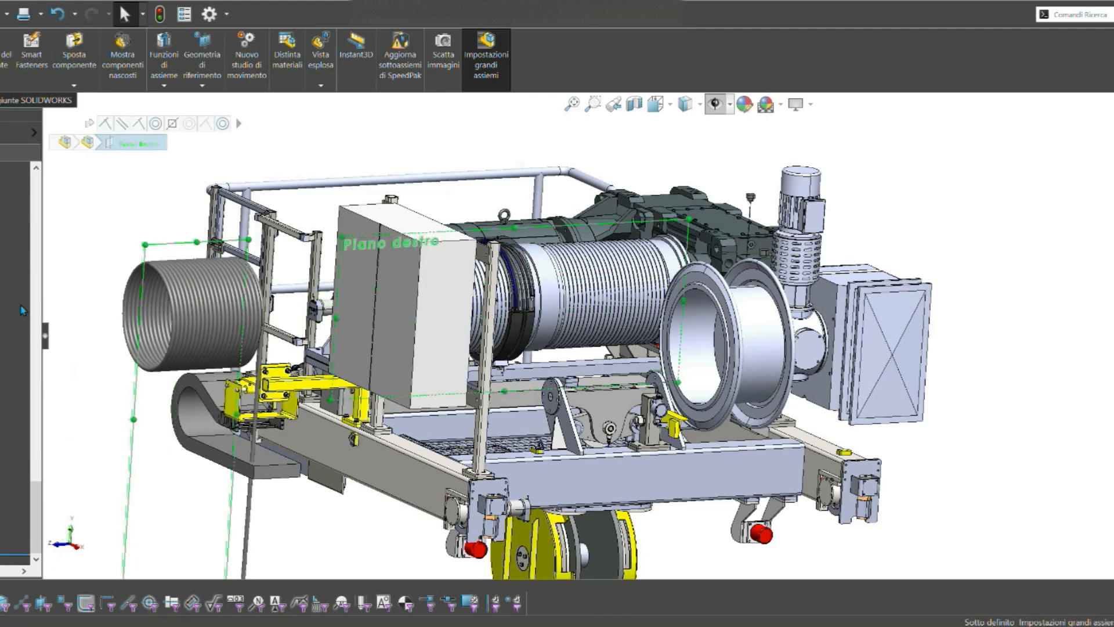
Slide the rope coil along its axis onto the drum section with the two rope guides and adjust its position.
{"action": "left_click_drag", "start_coordinate": [192, 293], "coordinate": [516, 302]}
{"action": "scroll", "coordinate": [517, 303], "scroll_direction": "down", "scroll_amount": 6}
{"action": "middle_click_drag", "start_coordinate": [539, 325], "coordinate": [487, 325]}
{"action": "left_click", "coordinate": [582, 448]}
{"action": "left_click_drag", "start_coordinate": [583, 448], "coordinate": [578, 444]}
{"action": "middle_click_drag", "start_coordinate": [306, 179], "coordinate": [348, 204]}
{"action": "scroll", "coordinate": [845, 368], "scroll_direction": "up", "scroll_amount": 2}
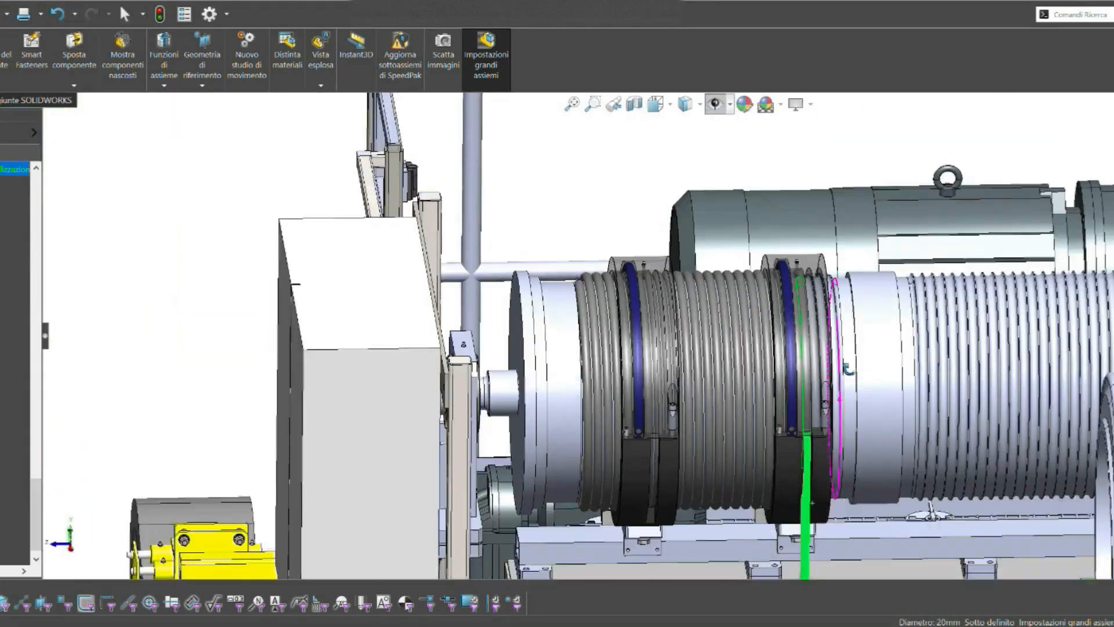
Examine how the rope's windings sit in the drum's grooves and where the straight end leaves the rope guide.
{"action": "middle_click_drag", "start_coordinate": [845, 368], "coordinate": [812, 370]}
{"action": "scroll", "coordinate": [812, 371], "scroll_direction": "down", "scroll_amount": 2}
{"action": "left_click", "coordinate": [614, 379]}
{"action": "scroll", "coordinate": [685, 334], "scroll_direction": "up", "scroll_amount": 2}
{"action": "scroll", "coordinate": [406, 238], "scroll_direction": "down", "scroll_amount": 4}
{"action": "left_click", "coordinate": [444, 255]}
{"action": "left_click_drag", "start_coordinate": [445, 256], "coordinate": [443, 258]}
{"action": "scroll", "coordinate": [442, 257], "scroll_direction": "up", "scroll_amount": 3}
{"action": "middle_click_drag", "start_coordinate": [442, 258], "coordinate": [458, 342]}
{"action": "scroll", "coordinate": [464, 325], "scroll_direction": "up", "scroll_amount": 2}
{"action": "key", "text": "Escape"}
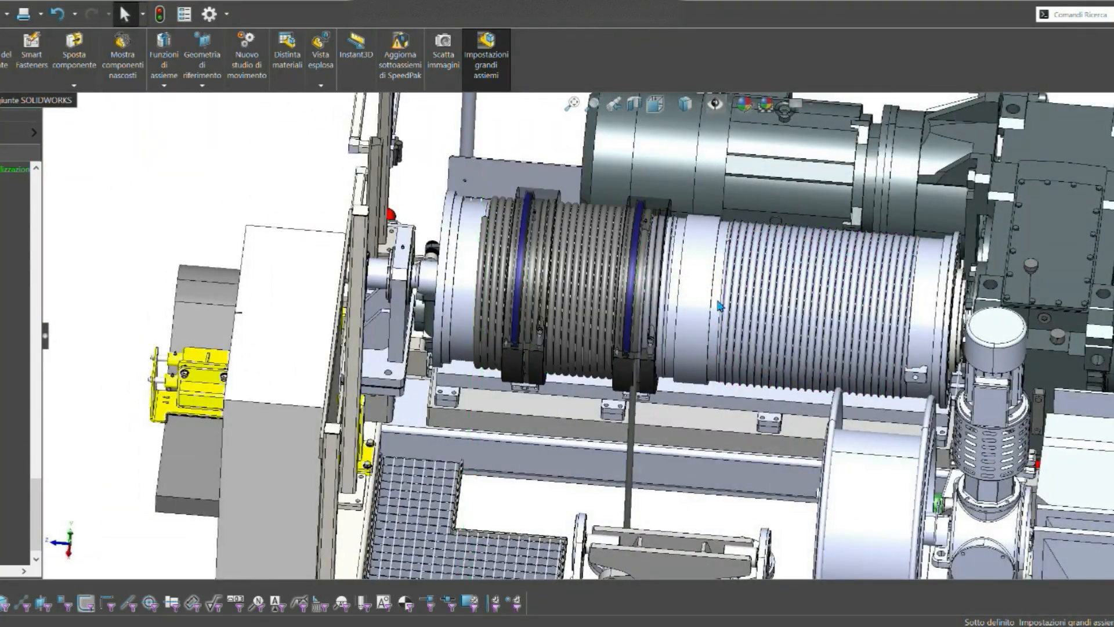
Open the drum subassembly and insert the rope coil part into it.
{"action": "left_click", "coordinate": [717, 303]}
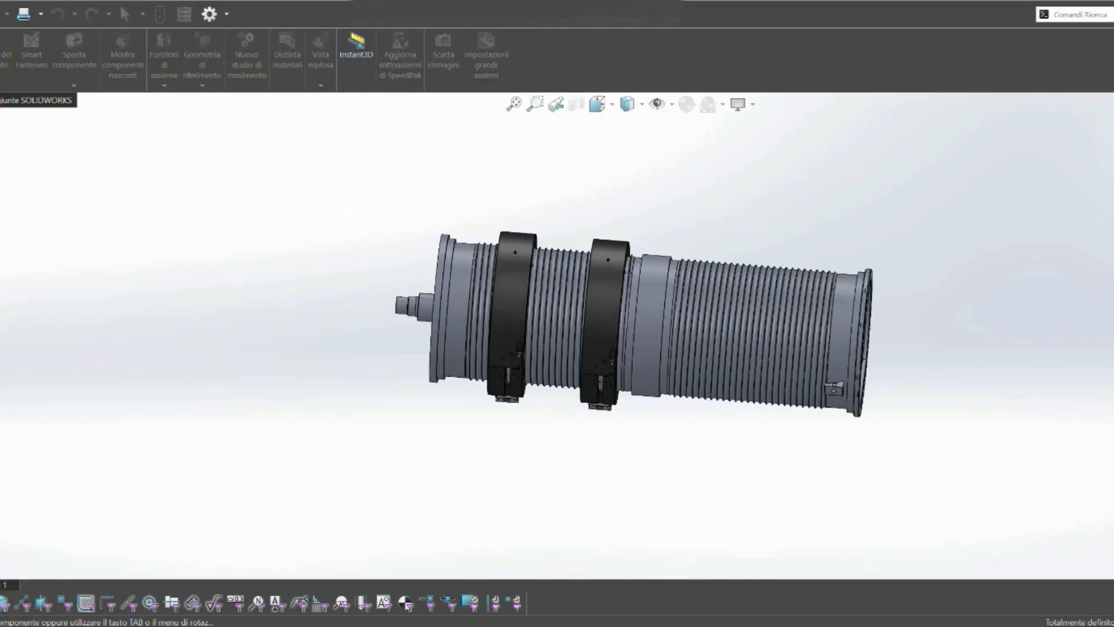
{"action": "left_click", "coordinate": [359, 249]}
{"action": "left_click_drag", "start_coordinate": [360, 250], "coordinate": [487, 426]}
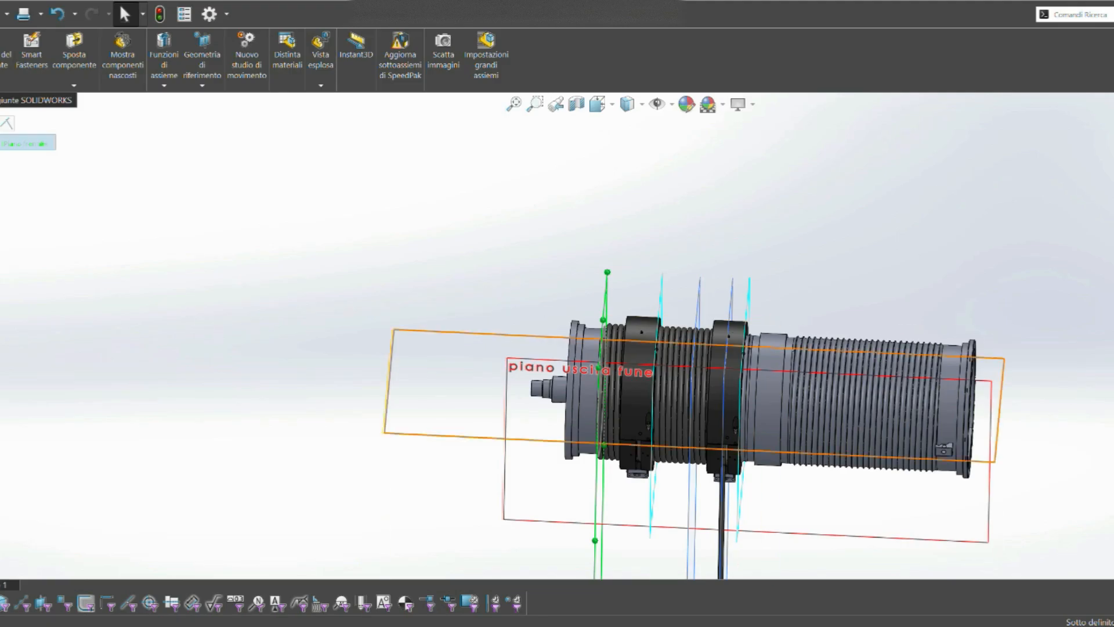
Mate the rope coil's reference planes to those of the drum subassembly.
{"action": "scroll", "coordinate": [720, 467], "scroll_direction": "down", "scroll_amount": 5}
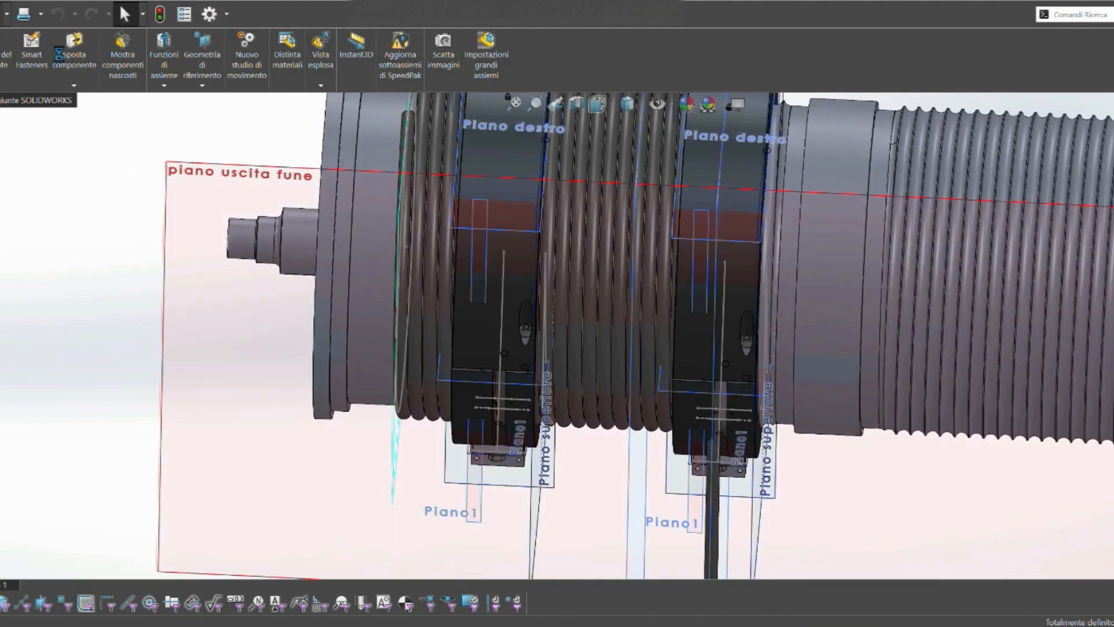
{"action": "middle_click_drag", "start_coordinate": [721, 445], "coordinate": [626, 344], "text": "ctrl"}
{"action": "scroll", "coordinate": [624, 342], "scroll_direction": "down", "scroll_amount": 3}
{"action": "left_click", "coordinate": [613, 414]}
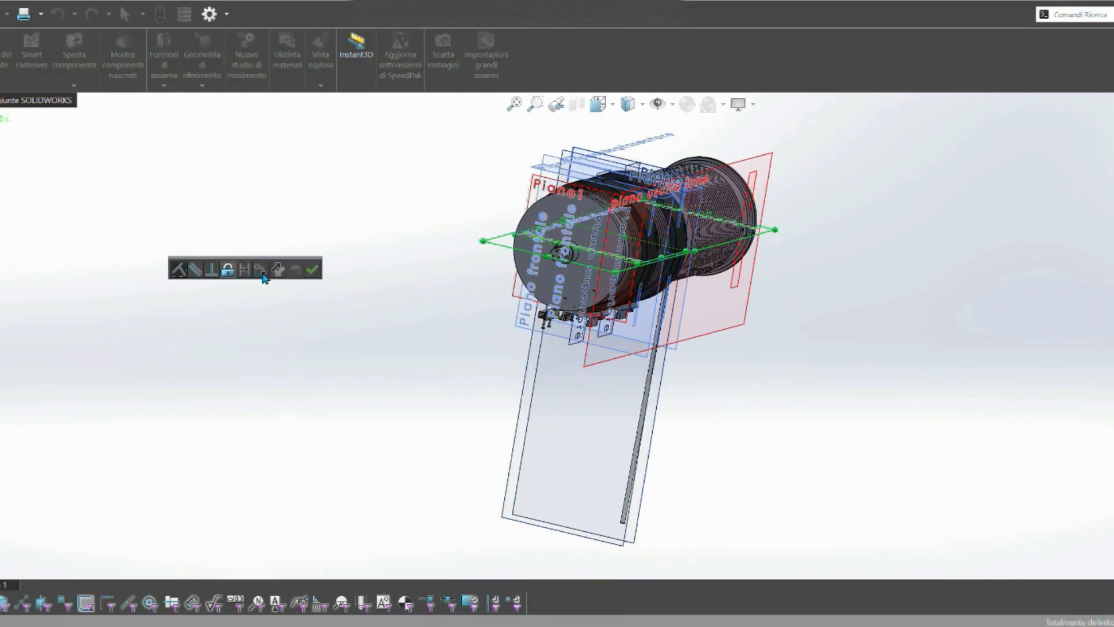
{"action": "left_click", "coordinate": [262, 273]}
{"action": "left_click", "coordinate": [186, 292]}
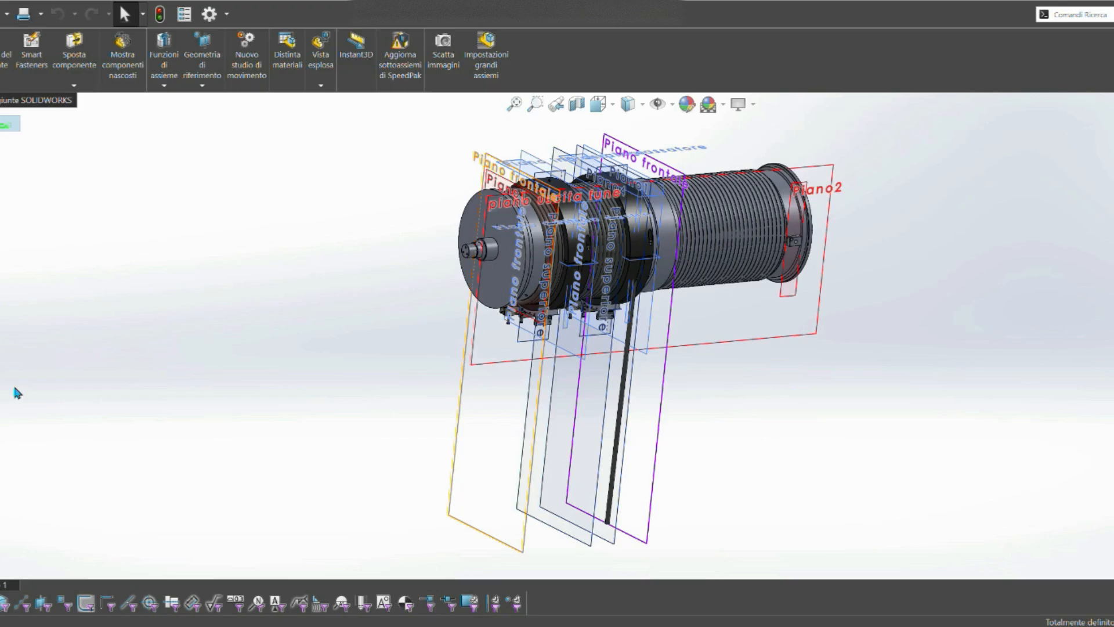
Try moving the rope by its straight end to test its constraints, and undo the changes.
{"action": "scroll", "coordinate": [624, 380], "scroll_direction": "down", "scroll_amount": 3}
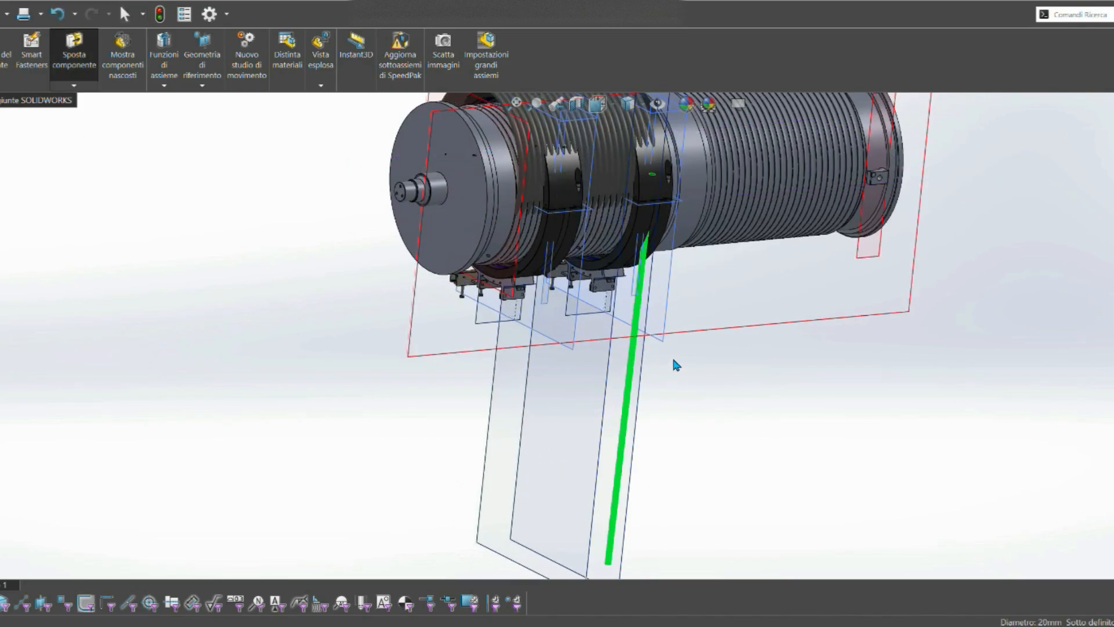
{"action": "left_click", "coordinate": [57, 15]}
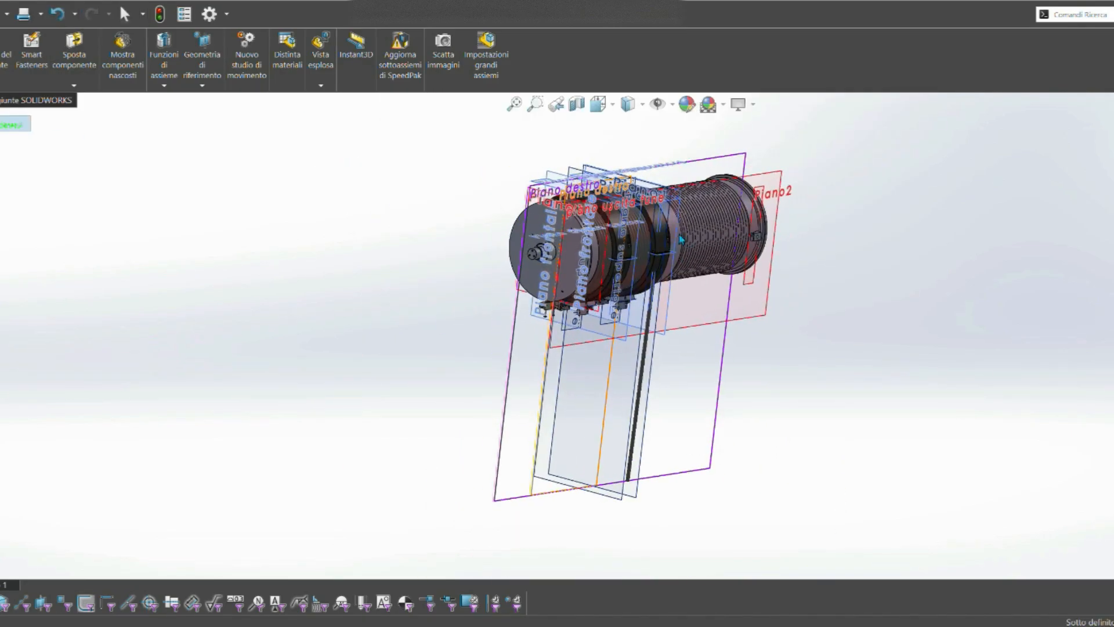
{"action": "scroll", "coordinate": [633, 249], "scroll_direction": "down", "scroll_amount": 2}
{"action": "middle_click_drag", "start_coordinate": [667, 325], "coordinate": [549, 348]}
{"action": "left_click", "coordinate": [545, 365]}
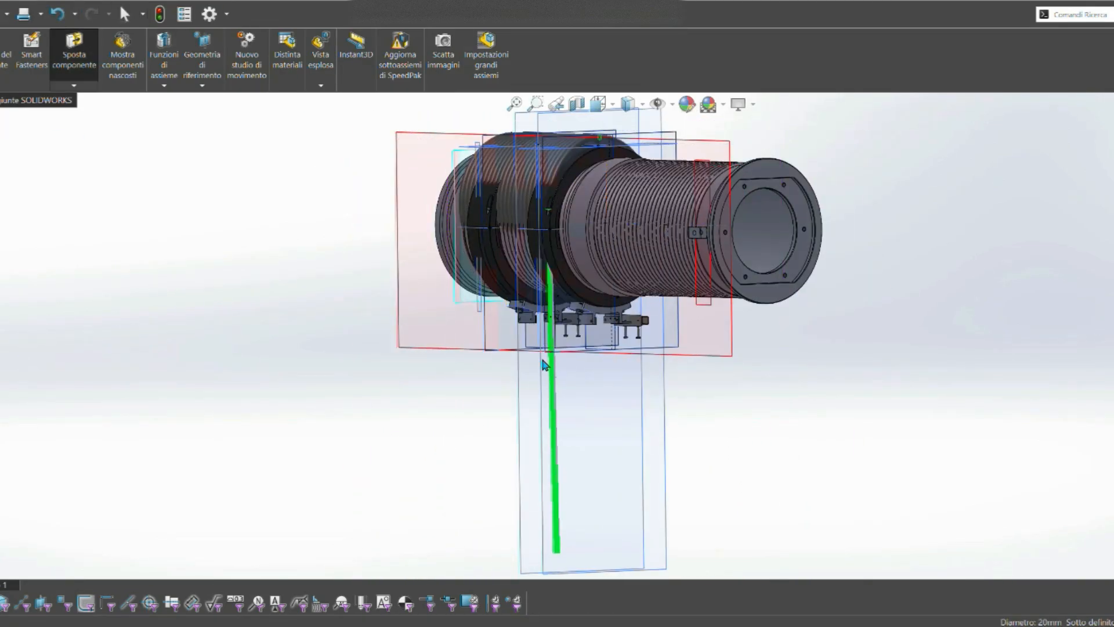
{"action": "scroll", "coordinate": [607, 308], "scroll_direction": "up", "scroll_amount": 2}
{"action": "middle_click_drag", "start_coordinate": [606, 308], "coordinate": [645, 294]}
{"action": "left_click", "coordinate": [57, 16]}
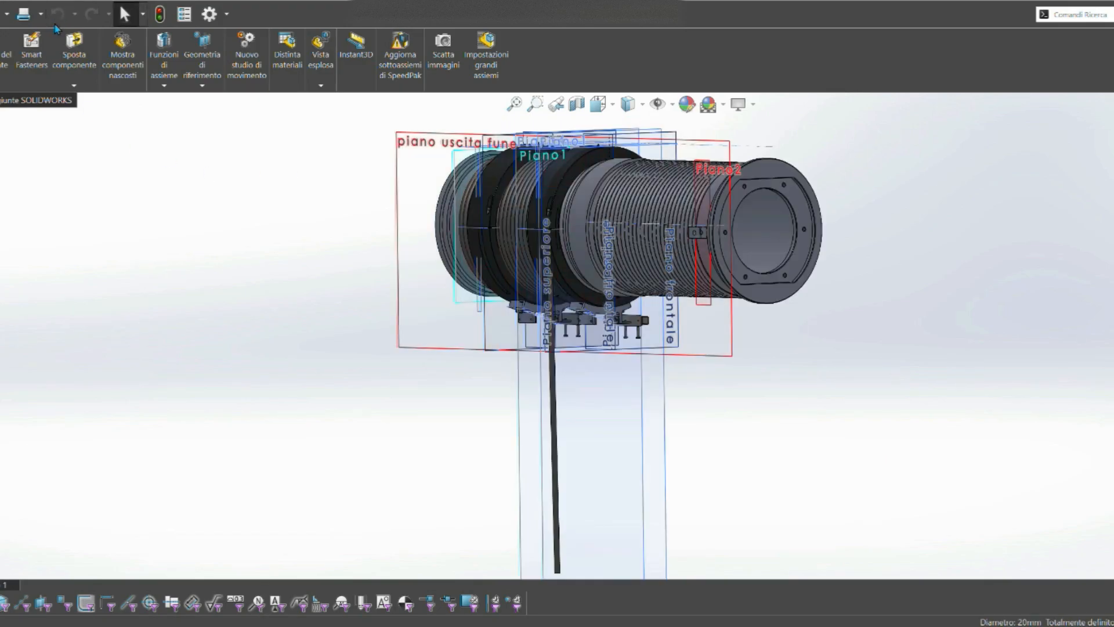
Dimension the angle between the rope's straight end and the vertical centreline in the rope sketch, set it to 3°, and rebuild.
{"action": "left_click", "coordinate": [604, 253]}
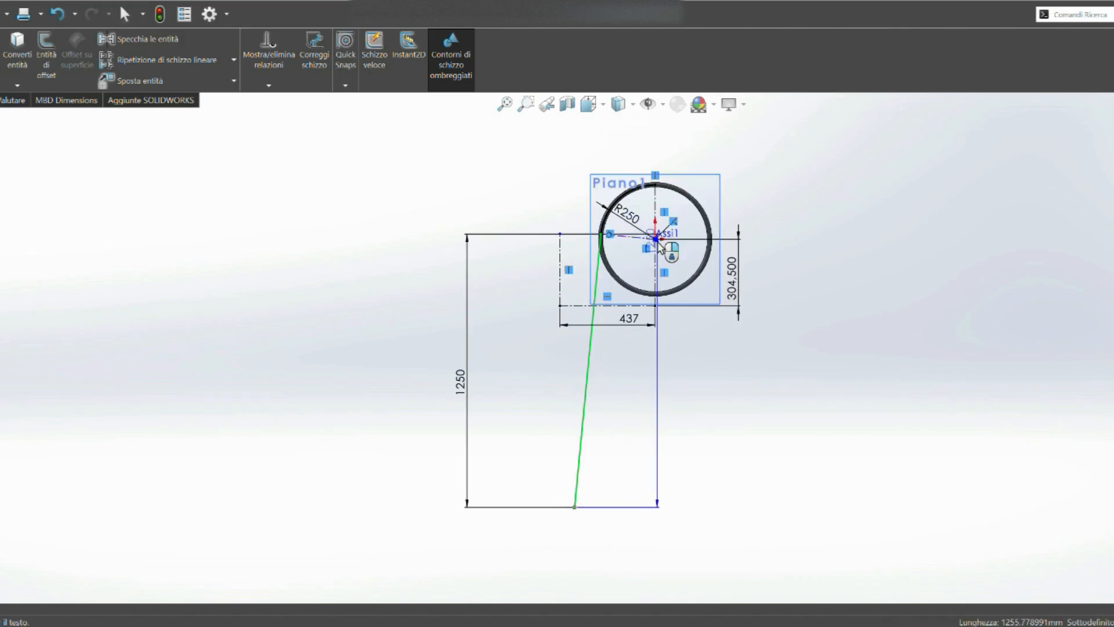
{"action": "scroll", "coordinate": [651, 193], "scroll_direction": "down", "scroll_amount": 3}
{"action": "left_click", "coordinate": [636, 226]}
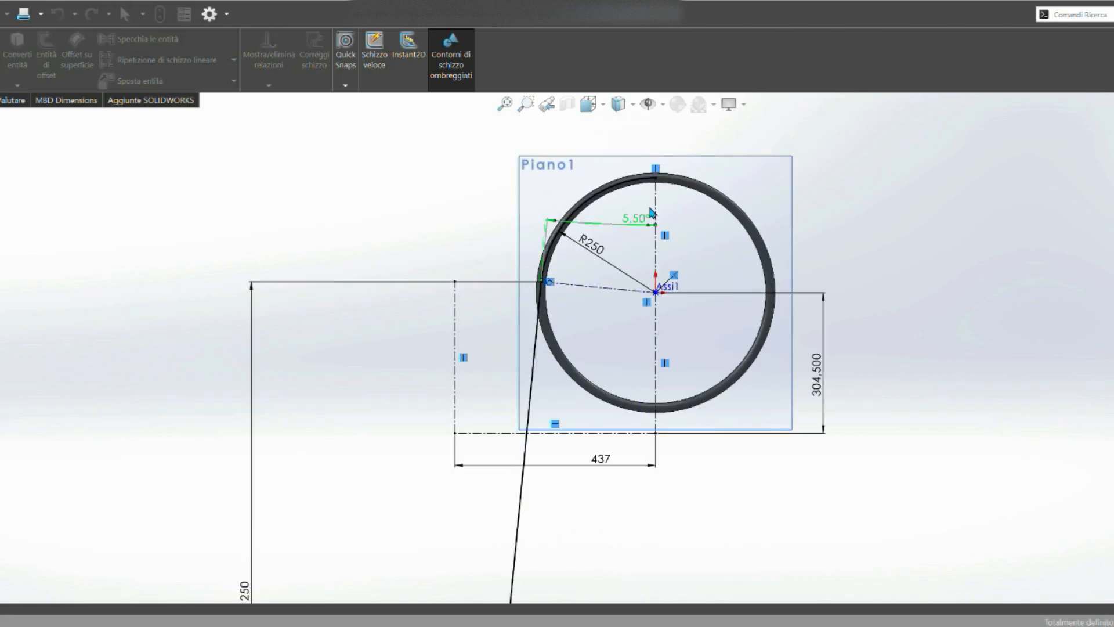
{"action": "type", "text": "3"}
{"action": "key", "text": "Return"}
{"action": "scroll", "coordinate": [720, 326], "scroll_direction": "up", "scroll_amount": 4}
{"action": "key", "text": "ctrl+b"}
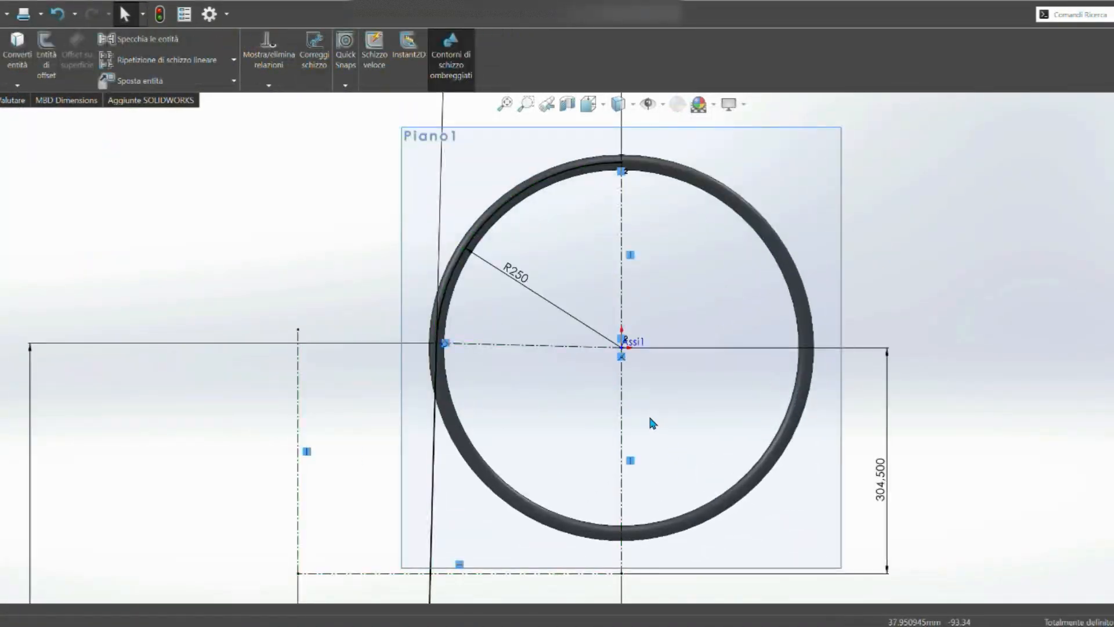
Examine the rope's run from the drum down towards the hook block in the trolley assembly.
{"action": "scroll", "coordinate": [650, 419], "scroll_direction": "up", "scroll_amount": 15}
{"action": "scroll", "coordinate": [630, 270], "scroll_direction": "down", "scroll_amount": 3}
{"action": "mouse_move", "coordinate": [630, 270]}
{"action": "left_mouse_down"}
{"action": "mouse_move", "coordinate": [632, 355]}
{"action": "mouse_move", "coordinate": [1111, 197]}
{"action": "left_mouse_up"}
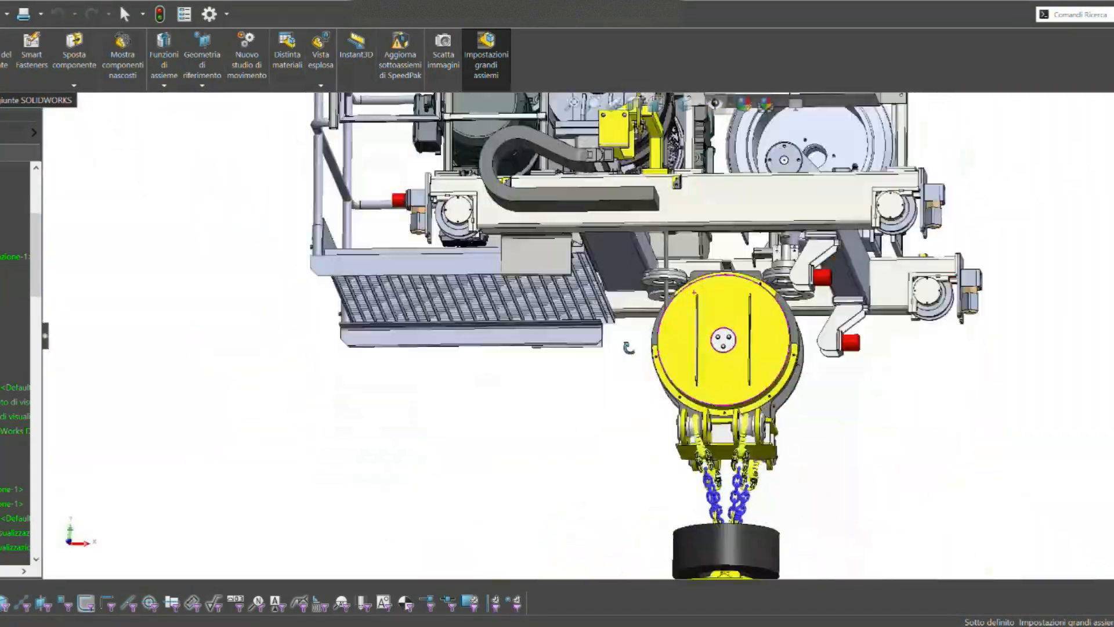
{"action": "middle_click_drag", "start_coordinate": [629, 348], "coordinate": [453, 383]}
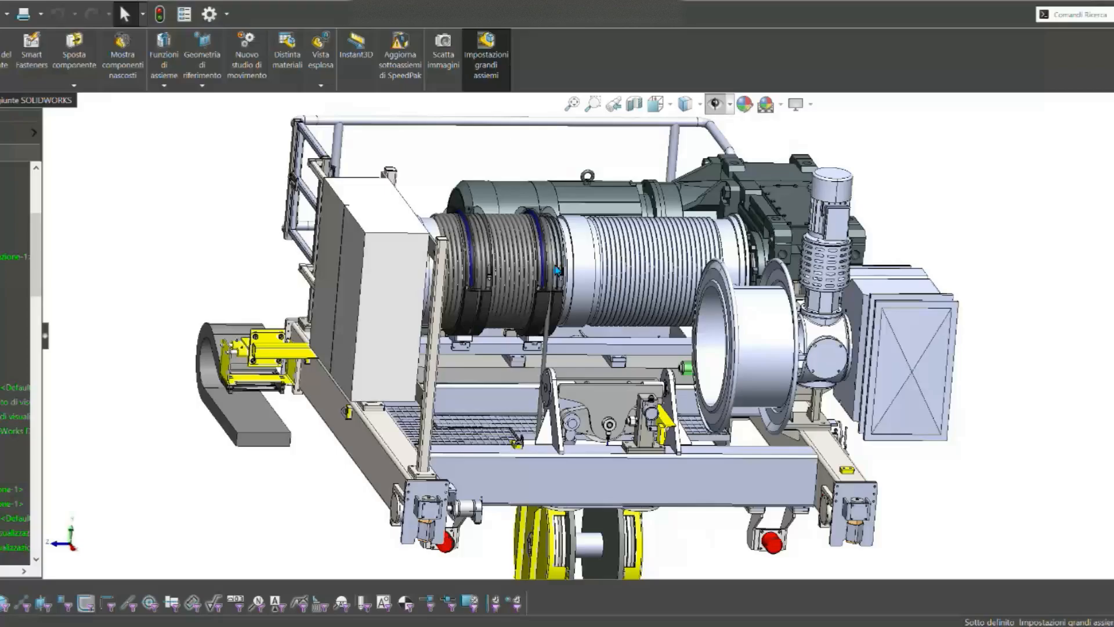
{"action": "left_click", "coordinate": [579, 271]}
{"action": "left_click", "coordinate": [882, 235]}
{"action": "scroll", "coordinate": [882, 235], "scroll_direction": "up", "scroll_amount": 4}
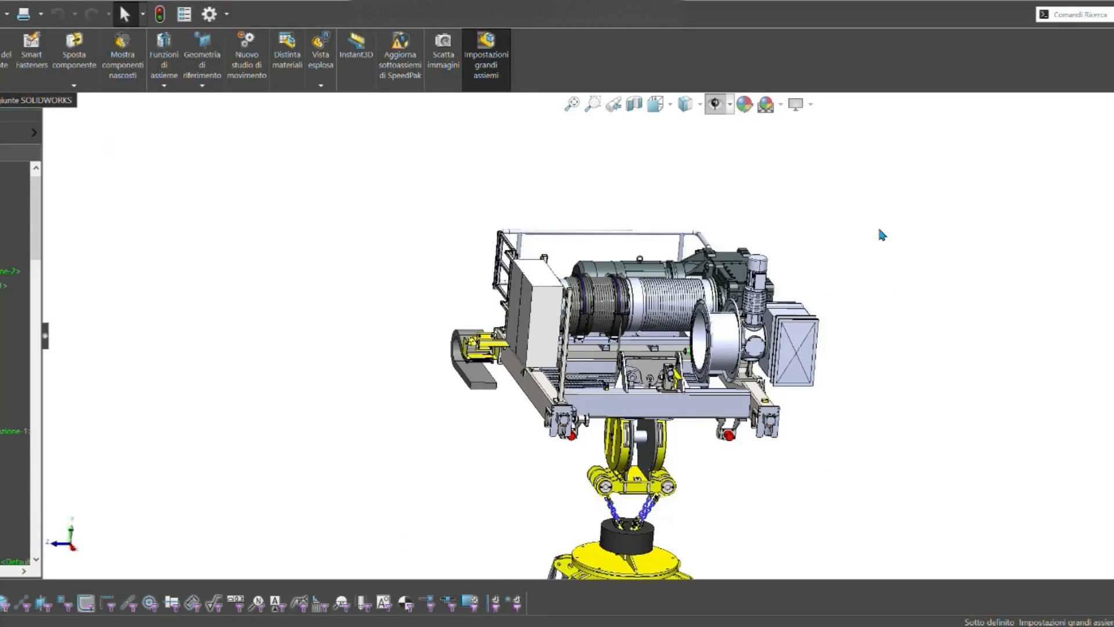
Open the drum subassembly and mirror the rope component about the drum's middle plane onto the other grooved section.
{"action": "scroll", "coordinate": [557, 315], "scroll_direction": "down", "scroll_amount": 5}
{"action": "left_click", "coordinate": [557, 315]}
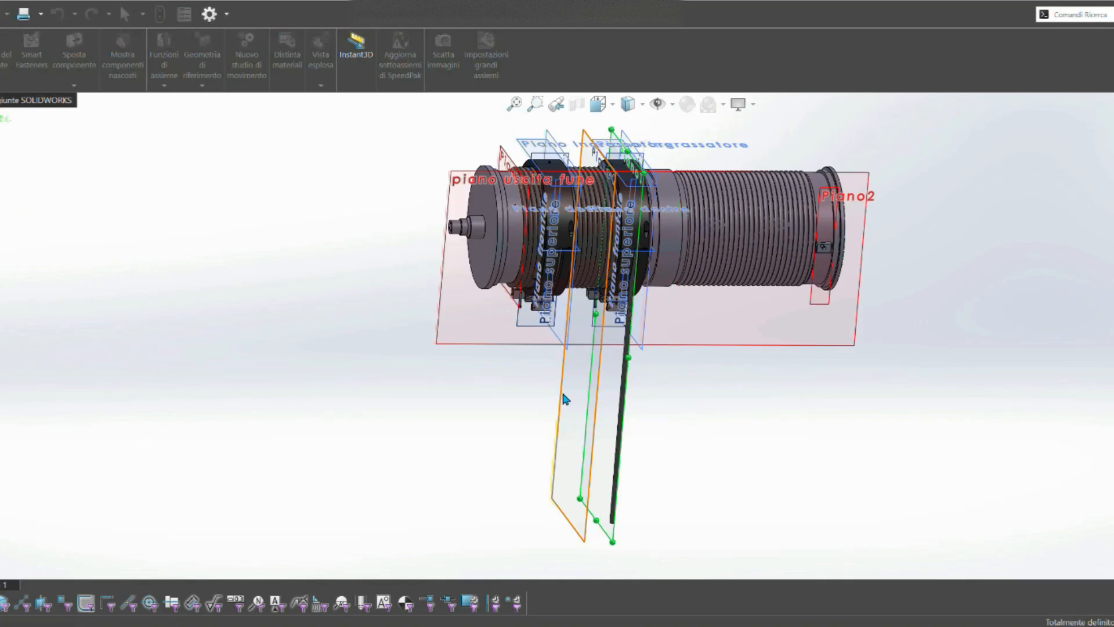
{"action": "scroll", "coordinate": [610, 325], "scroll_direction": "down", "scroll_amount": 4}
{"action": "scroll", "coordinate": [571, 487], "scroll_direction": "up", "scroll_amount": 3}
{"action": "scroll", "coordinate": [645, 238], "scroll_direction": "down", "scroll_amount": 2}
{"action": "middle_click_drag", "start_coordinate": [640, 241], "coordinate": [659, 249]}
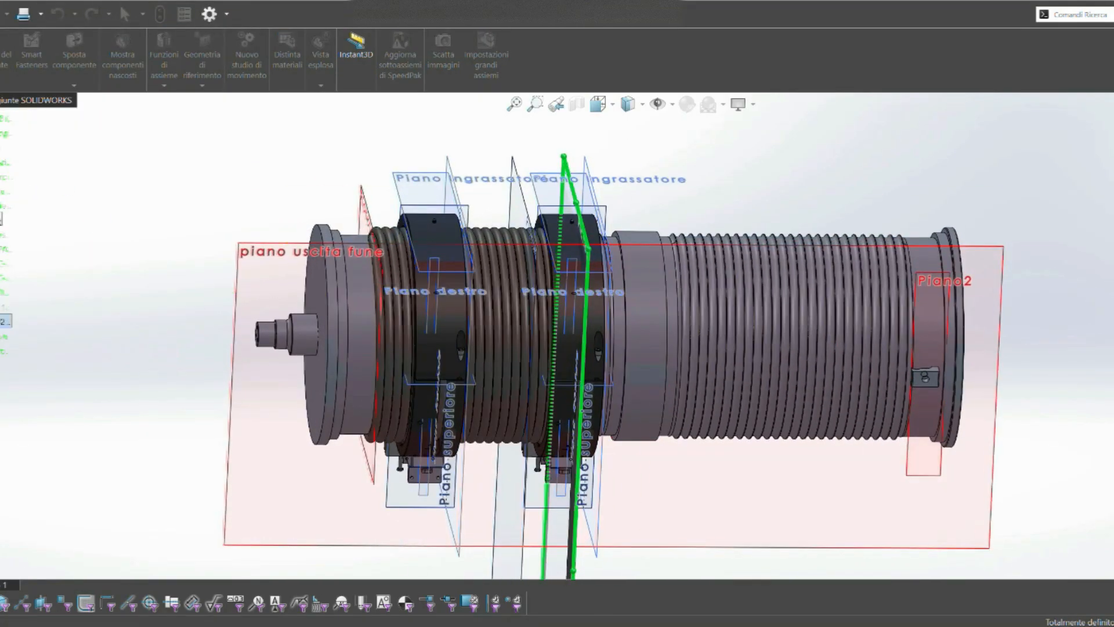
{"action": "left_click", "coordinate": [6, 321]}
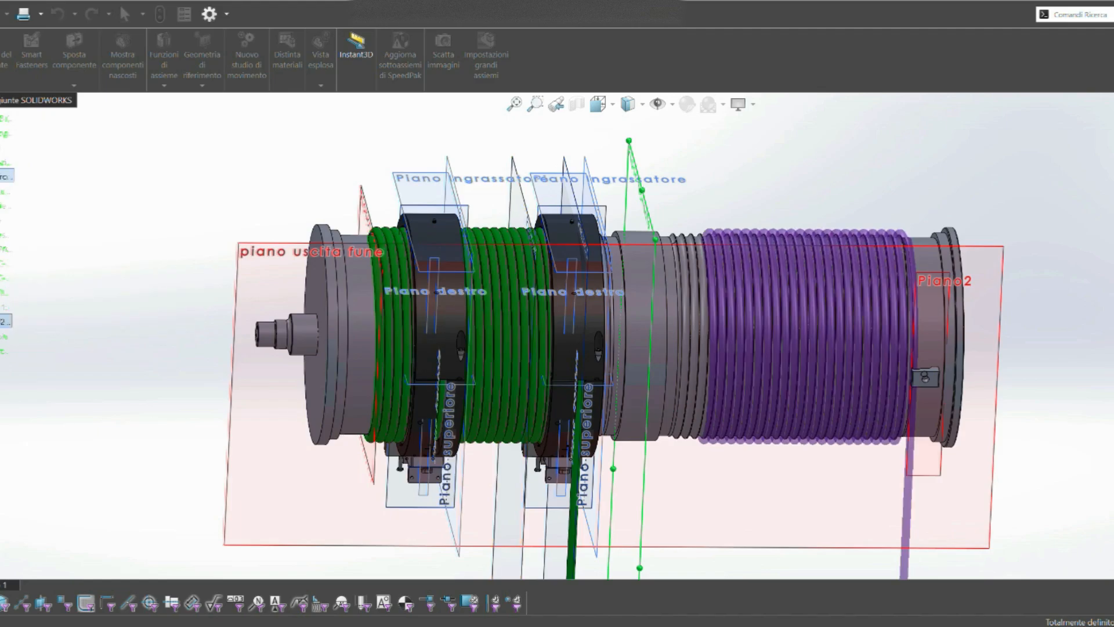
{"action": "scroll", "coordinate": [563, 305], "scroll_direction": "up", "scroll_amount": 3}
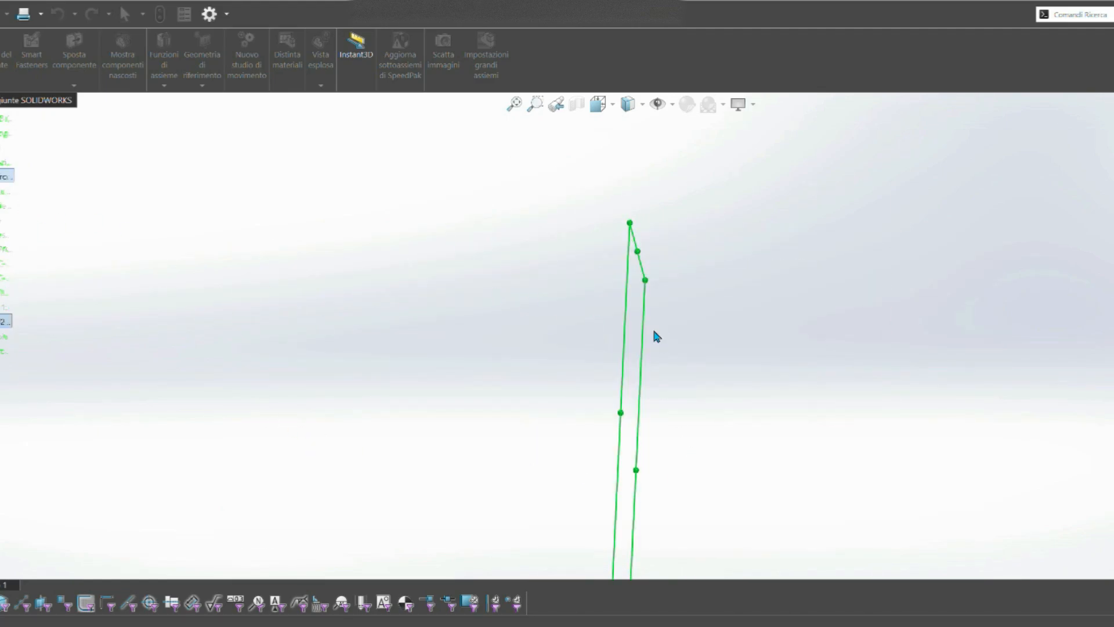
{"action": "scroll", "coordinate": [741, 457], "scroll_direction": "down", "scroll_amount": 6}
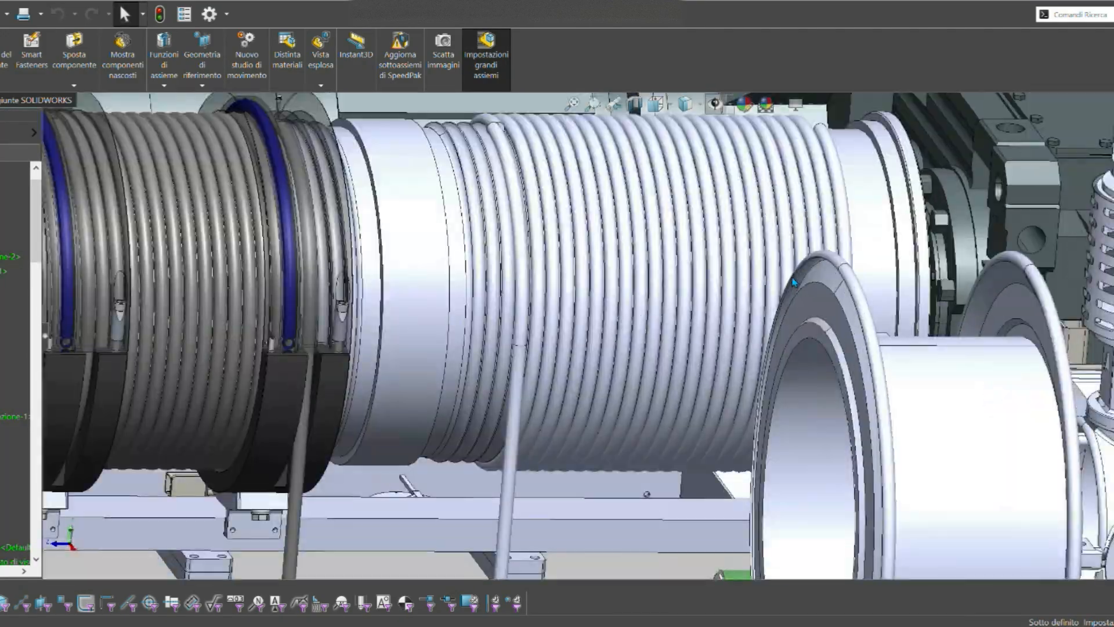
Examine the original and mirrored hoist ropes on both grooved drum sections in the trolley assembly.
{"action": "scroll", "coordinate": [581, 319], "scroll_direction": "up", "scroll_amount": 5}
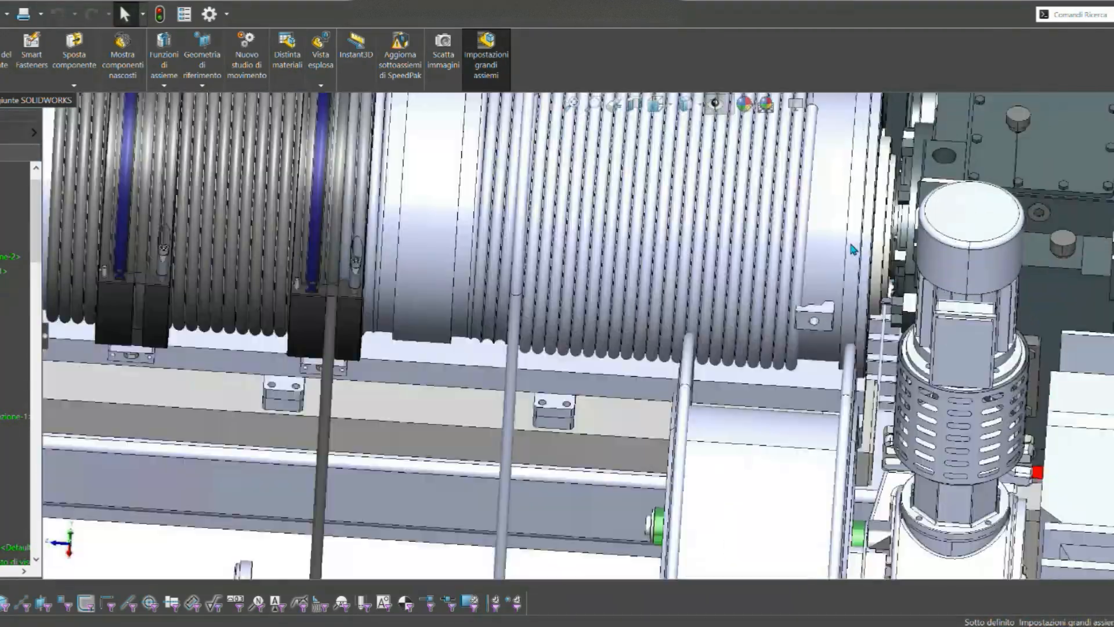
{"action": "middle_click_drag", "start_coordinate": [580, 319], "coordinate": [667, 313]}
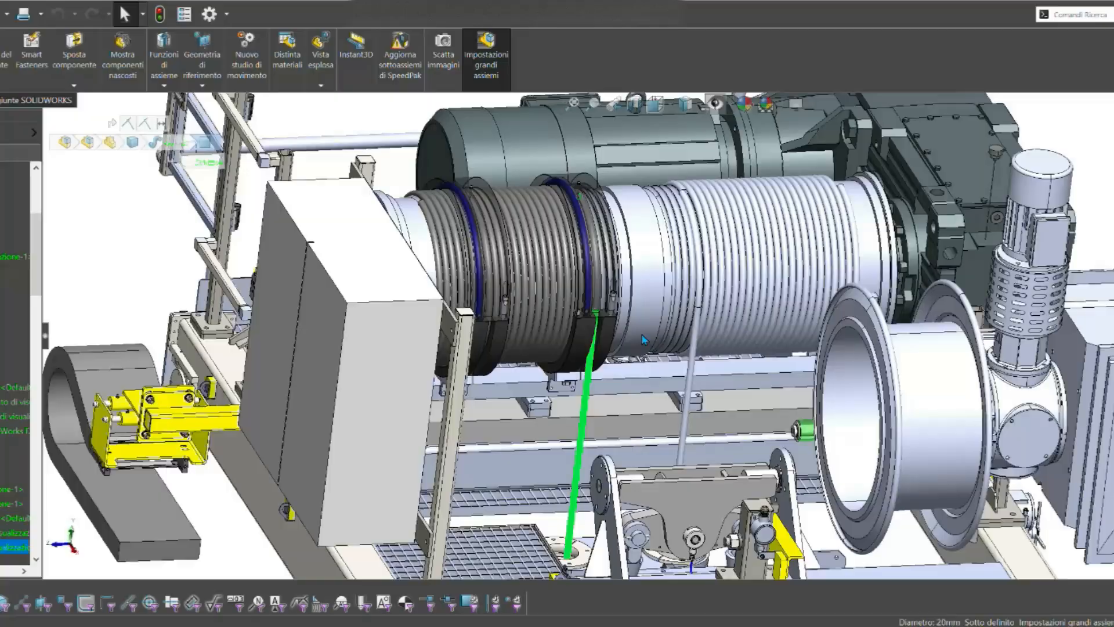
{"action": "key", "text": "Escape"}
{"action": "scroll", "coordinate": [781, 332], "scroll_direction": "up", "scroll_amount": 3}
{"action": "middle_click_drag", "start_coordinate": [778, 333], "coordinate": [772, 316]}
{"action": "middle_click_drag", "start_coordinate": [772, 325], "coordinate": [592, 494], "text": "ctrl"}
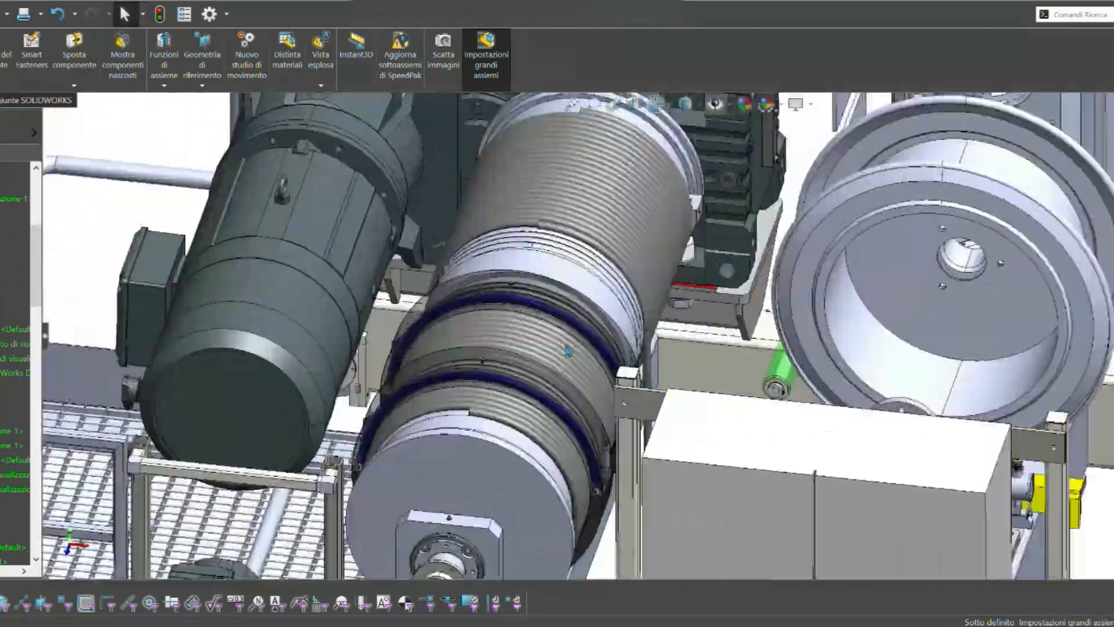
{"action": "middle_click_drag", "start_coordinate": [523, 348], "coordinate": [485, 476]}
{"action": "scroll", "coordinate": [486, 473], "scroll_direction": "up", "scroll_amount": 3}
{"action": "scroll", "coordinate": [773, 377], "scroll_direction": "down", "scroll_amount": 8}
{"action": "mouse_move", "coordinate": [774, 378]}
{"action": "middle_mouse_down"}
{"action": "mouse_move", "coordinate": [778, 227]}
{"action": "mouse_move", "coordinate": [754, 371]}
{"action": "middle_mouse_up"}
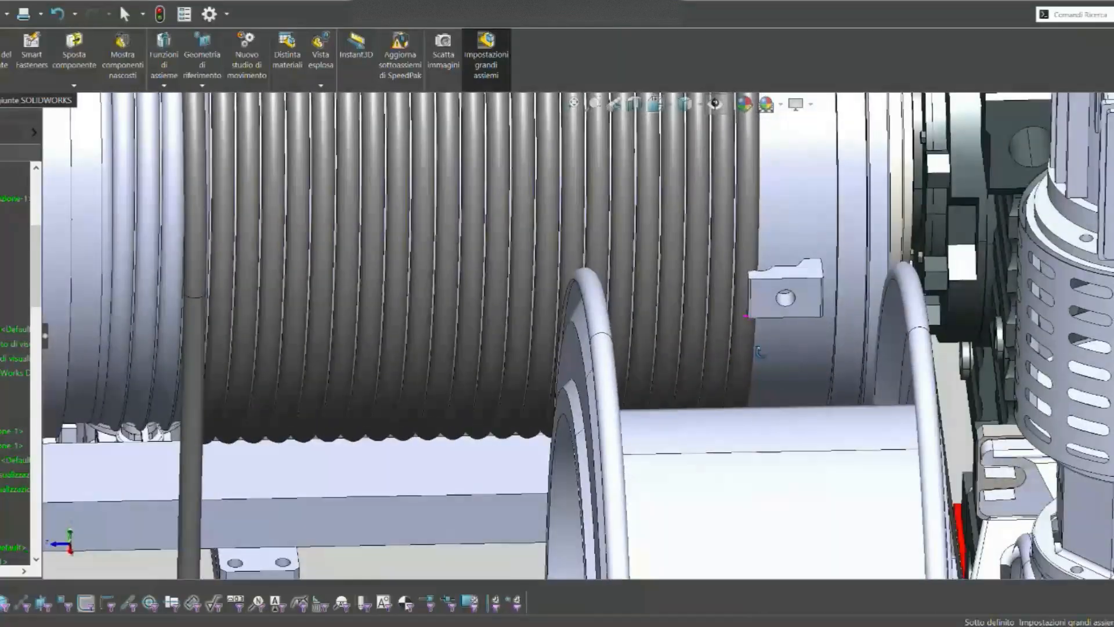
{"action": "scroll", "coordinate": [699, 348], "scroll_direction": "up", "scroll_amount": 8}
{"action": "middle_click_drag", "start_coordinate": [699, 348], "coordinate": [734, 261]}
{"action": "scroll", "coordinate": [682, 275], "scroll_direction": "down", "scroll_amount": 3}
{"action": "scroll", "coordinate": [682, 275], "scroll_direction": "up", "scroll_amount": 4}
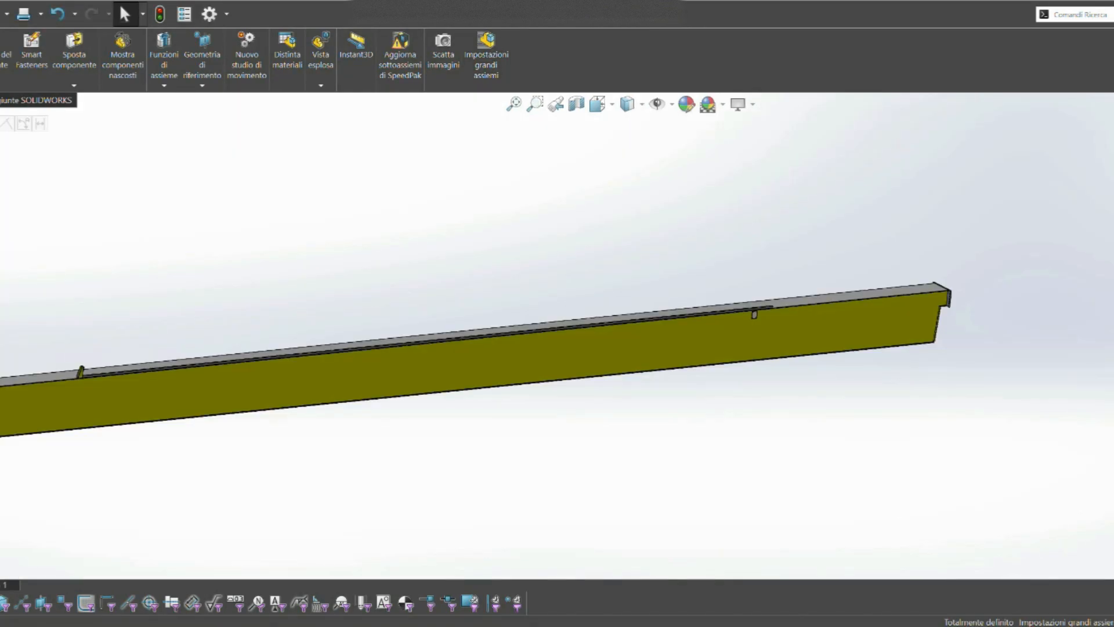
{"action": "scroll", "coordinate": [631, 303], "scroll_direction": "down", "scroll_amount": 3}
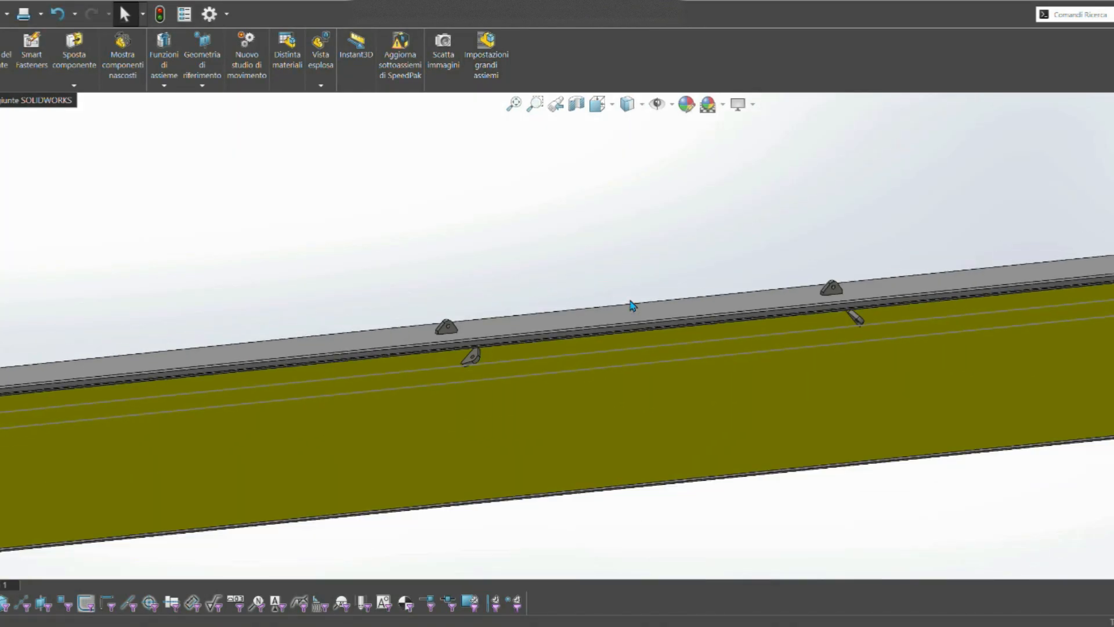
{"action": "middle_click_drag", "start_coordinate": [632, 303], "coordinate": [970, 311]}
{"action": "scroll", "coordinate": [688, 322], "scroll_direction": "down", "scroll_amount": 3}
{"action": "scroll", "coordinate": [548, 331], "scroll_direction": "up", "scroll_amount": 5}
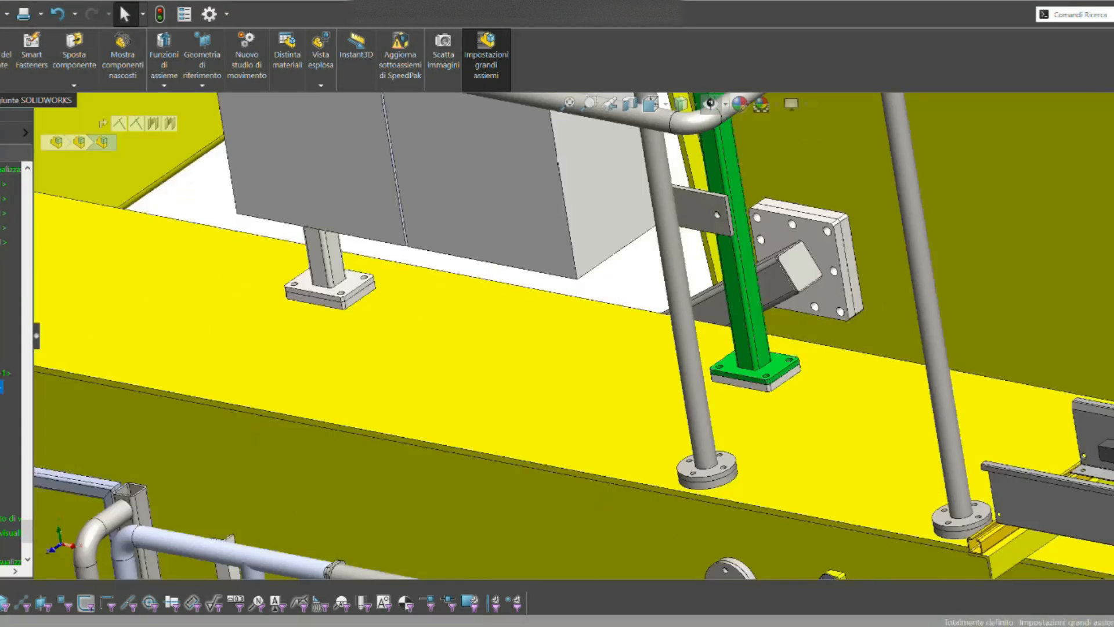
{"action": "key", "text": "Escape"}
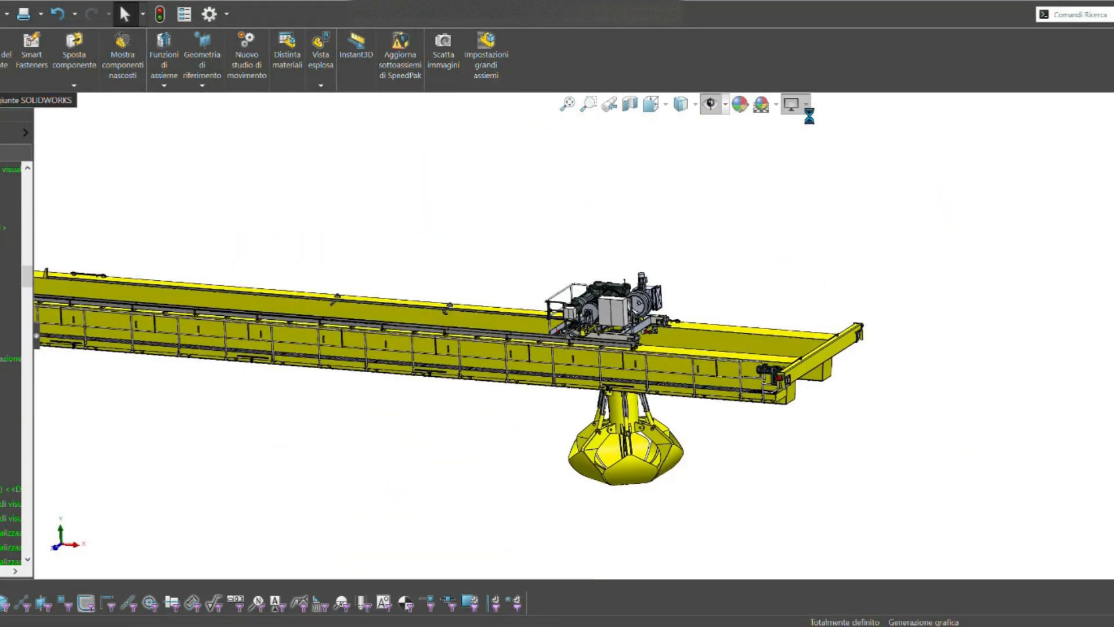
Turn on shadows and ambient occlusion for the display of the complete crane assembly.
{"action": "mouse_move", "coordinate": [587, 367]}
{"action": "middle_mouse_down"}
{"action": "mouse_move", "coordinate": [633, 400]}
{"action": "mouse_move", "coordinate": [720, 373]}
{"action": "mouse_move", "coordinate": [673, 363]}
{"action": "middle_mouse_up"}
{"action": "left_click", "coordinate": [806, 104]}
{"action": "left_click", "coordinate": [816, 149]}
{"action": "left_click", "coordinate": [806, 104]}
{"action": "left_click", "coordinate": [813, 172]}
Open the trolley assembly from the crane and colour its main frame yellow.
{"action": "scroll", "coordinate": [699, 361], "scroll_direction": "down", "scroll_amount": 3}
{"action": "left_click", "coordinate": [760, 359]}
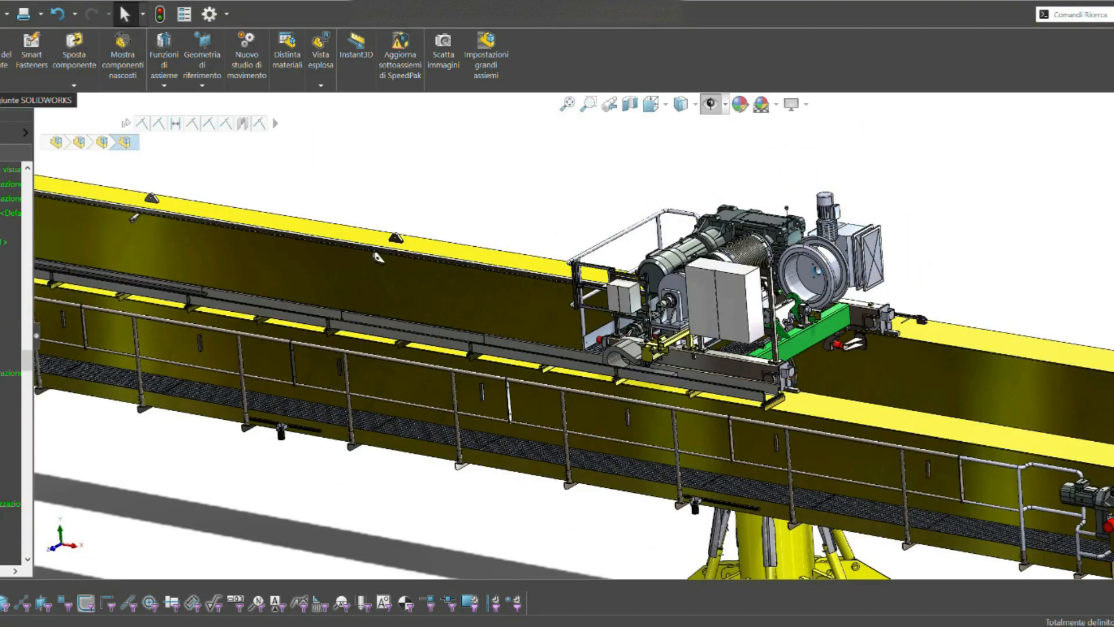
{"action": "left_click", "coordinate": [79, 142]}
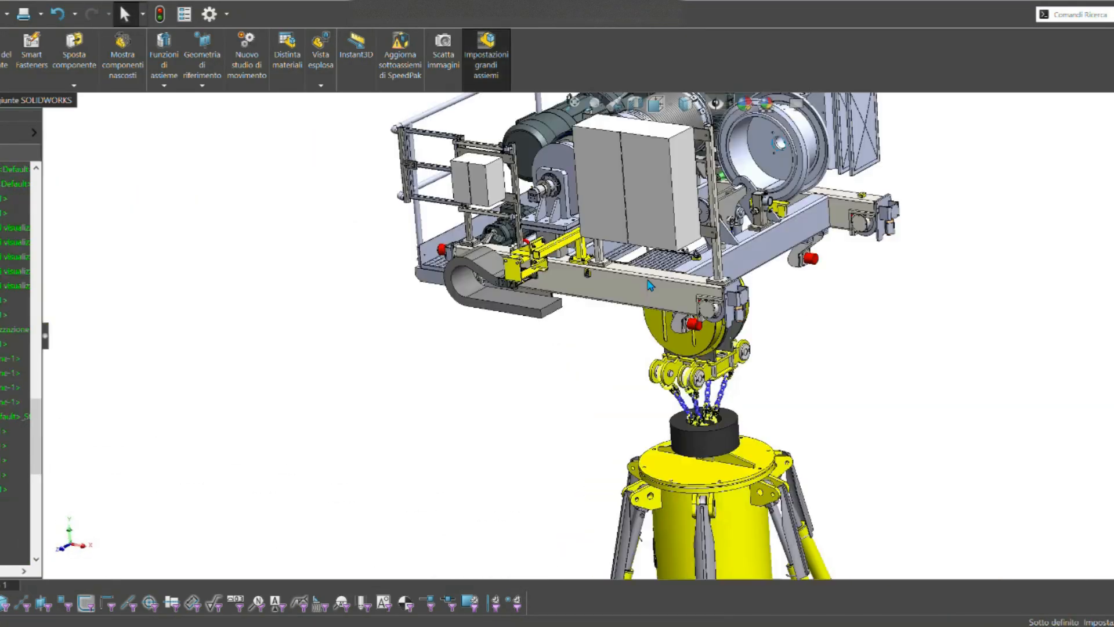
{"action": "left_click", "coordinate": [651, 287]}
{"action": "left_click", "coordinate": [92, 141]}
{"action": "middle_click_drag", "start_coordinate": [707, 233], "coordinate": [771, 243]}
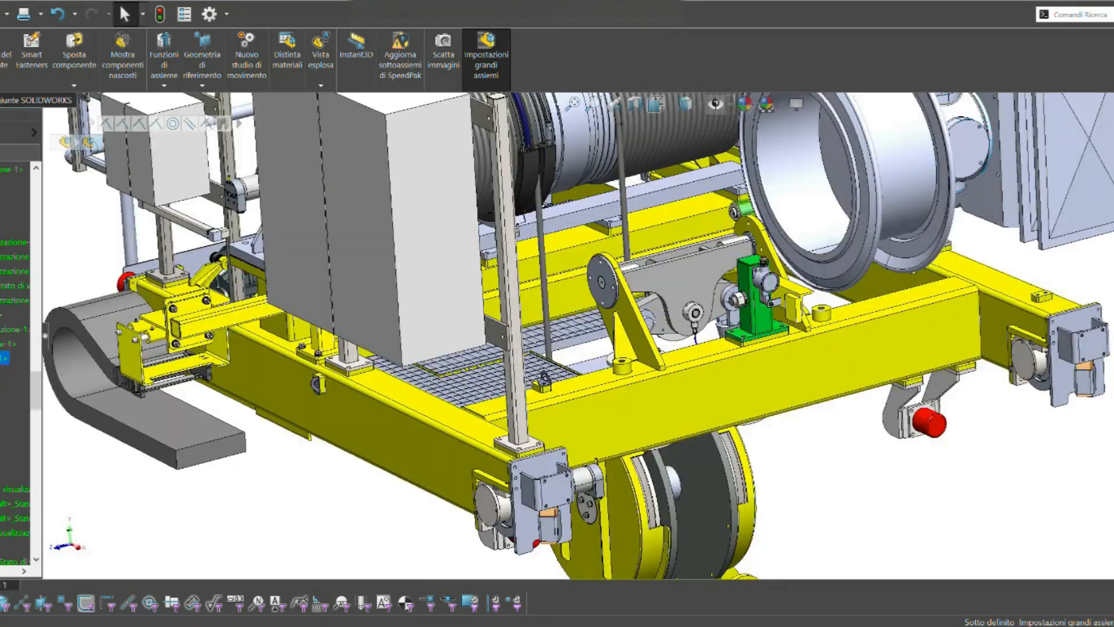
Colour the trolley's cabinet supports and buffer brackets yellow to match the frame.
{"action": "scroll", "coordinate": [556, 377], "scroll_direction": "up", "scroll_amount": 2}
{"action": "scroll", "coordinate": [555, 401], "scroll_direction": "down", "scroll_amount": 2}
{"action": "left_click", "coordinate": [391, 278]}
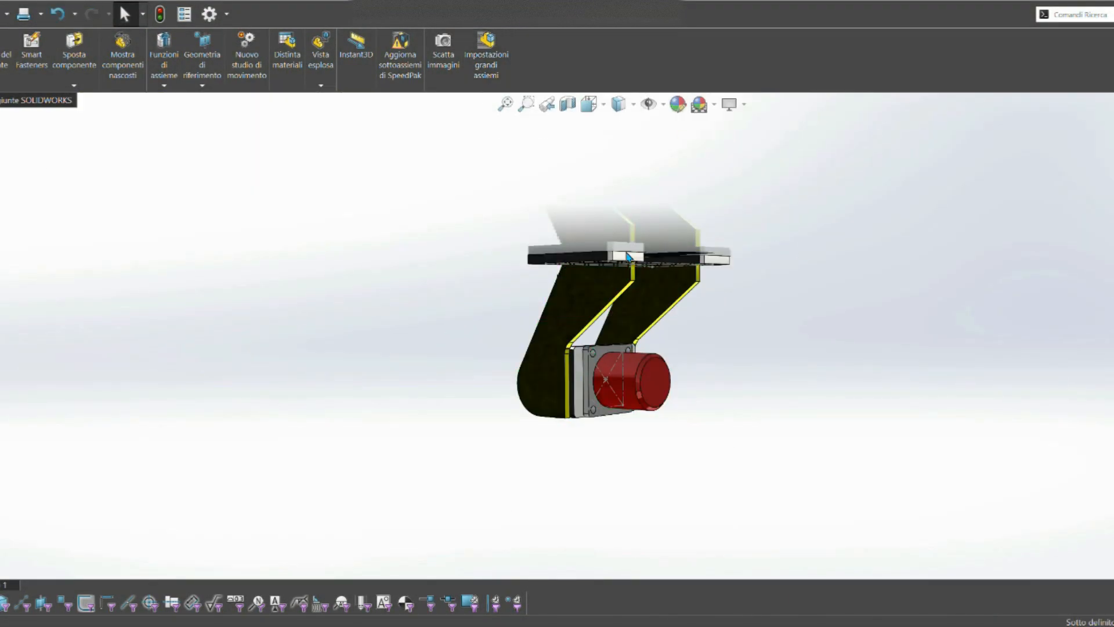
{"action": "middle_click_drag", "start_coordinate": [627, 253], "coordinate": [588, 367]}
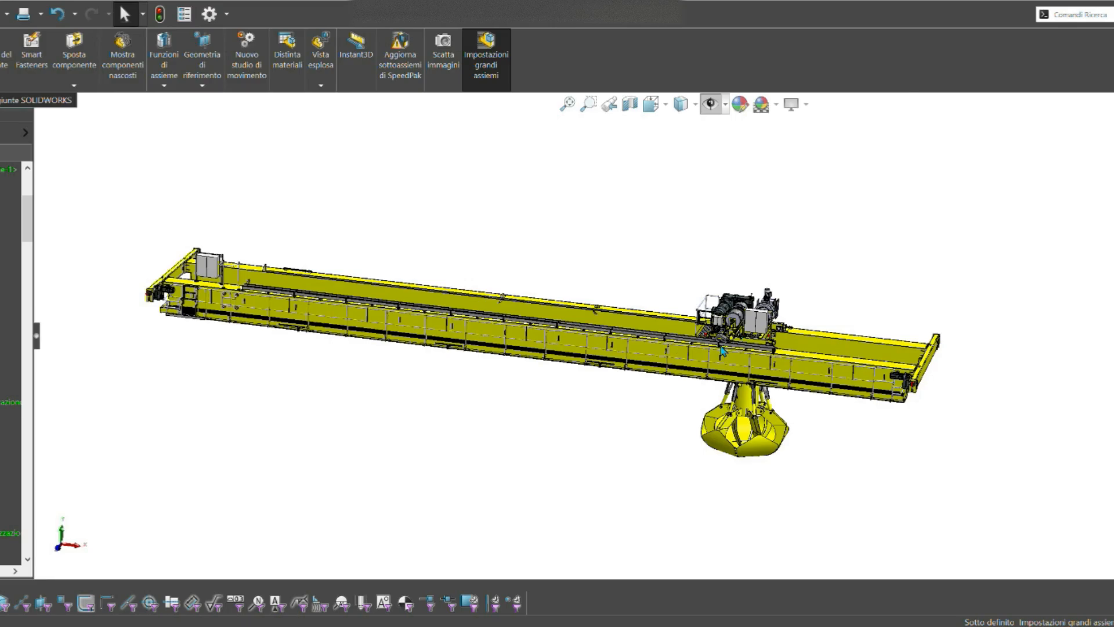
Turn off the large assembly settings and display shadows in the complete crane assembly.
{"action": "scroll", "coordinate": [768, 352], "scroll_direction": "down", "scroll_amount": 5}
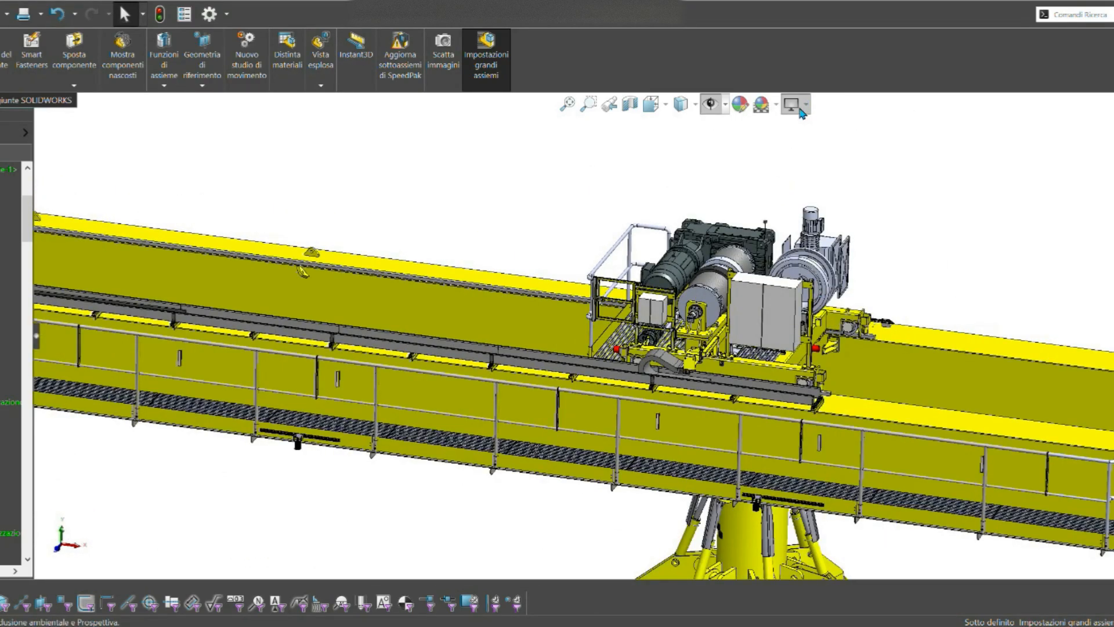
{"action": "left_click", "coordinate": [486, 63]}
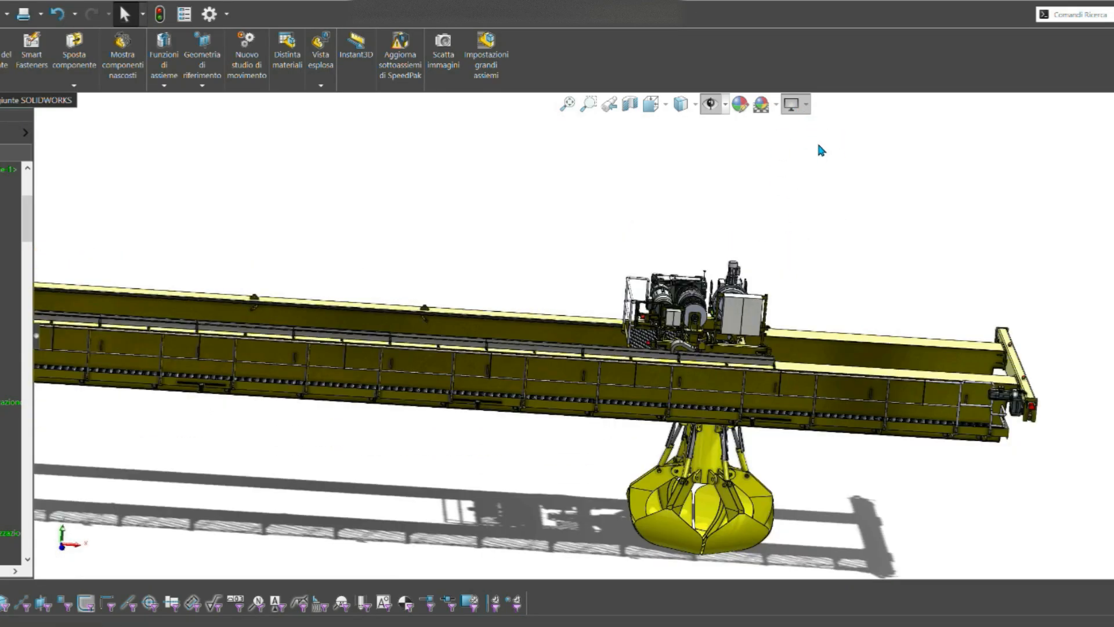
Examine the hoist drum on the crane trolley, selecting the rope guide rings around it.
{"action": "scroll", "coordinate": [724, 346], "scroll_direction": "down", "scroll_amount": 2}
{"action": "middle_click_drag", "start_coordinate": [727, 331], "coordinate": [723, 355]}
{"action": "scroll", "coordinate": [734, 320], "scroll_direction": "down", "scroll_amount": 4}
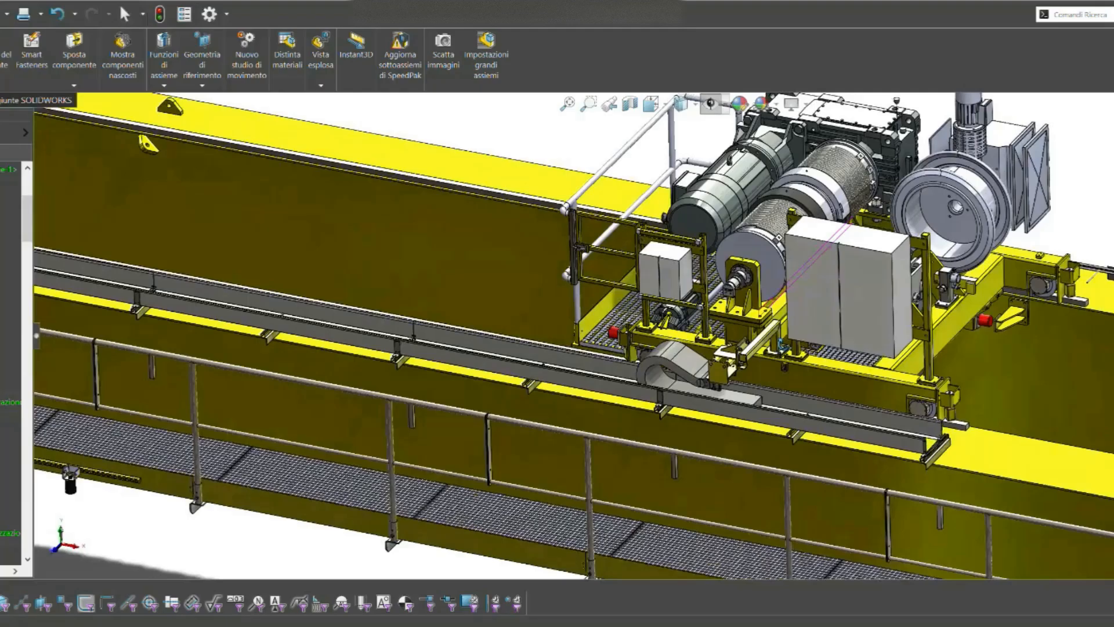
{"action": "scroll", "coordinate": [744, 296], "scroll_direction": "up", "scroll_amount": 2}
{"action": "scroll", "coordinate": [744, 297], "scroll_direction": "down", "scroll_amount": 3}
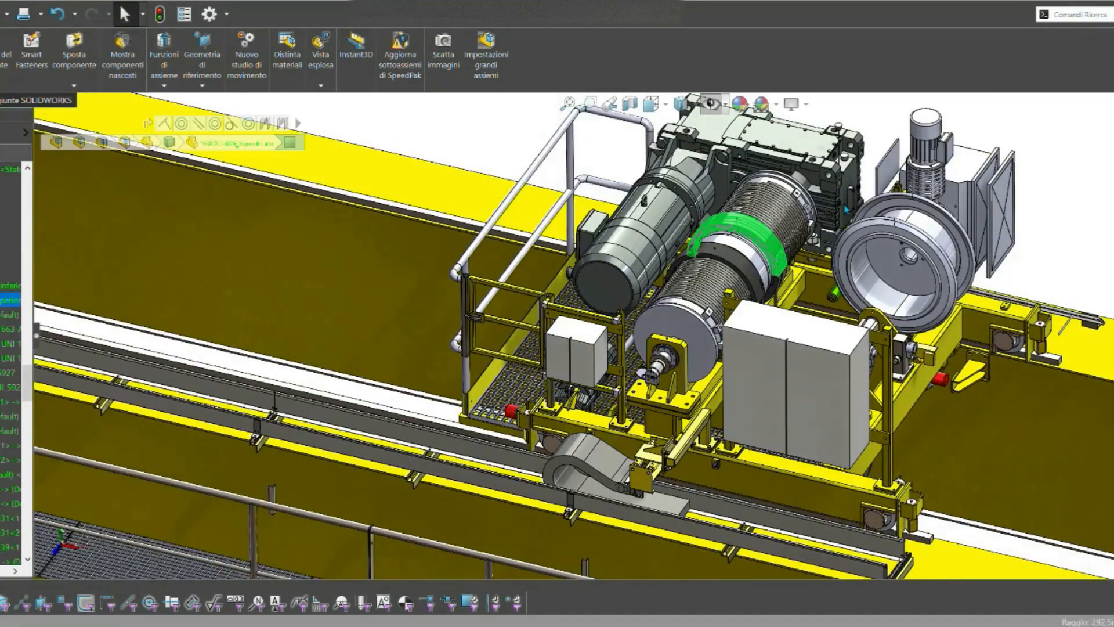
{"action": "left_click", "coordinate": [746, 269]}
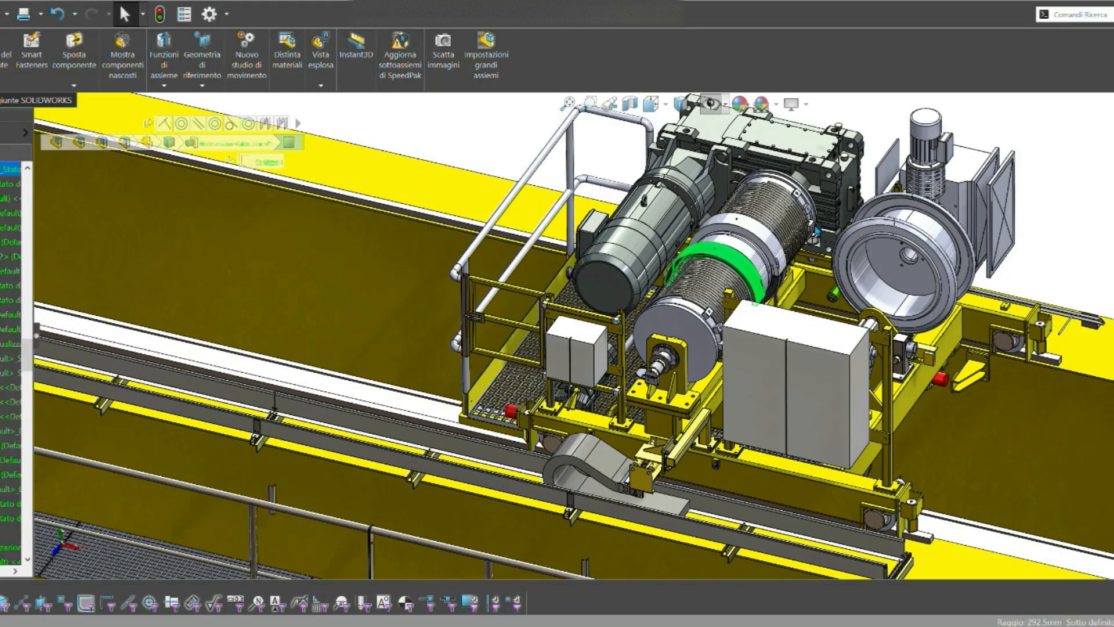
{"action": "left_click", "coordinate": [772, 246]}
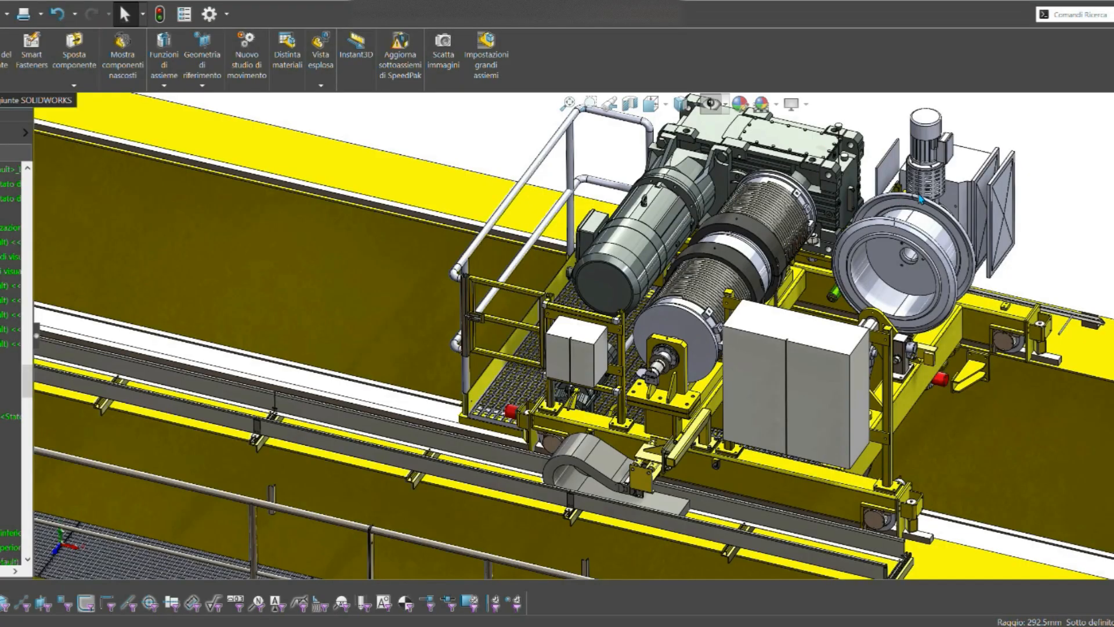
Examine the ropes running from the drum through the trolley frame down to the hook block.
{"action": "scroll", "coordinate": [800, 272], "scroll_direction": "up", "scroll_amount": 3}
{"action": "middle_click_drag", "start_coordinate": [734, 359], "coordinate": [801, 337]}
{"action": "scroll", "coordinate": [733, 318], "scroll_direction": "down", "scroll_amount": 4}
{"action": "scroll", "coordinate": [604, 342], "scroll_direction": "up", "scroll_amount": 3}
{"action": "middle_click_drag", "start_coordinate": [586, 315], "coordinate": [575, 261]}
{"action": "scroll", "coordinate": [603, 325], "scroll_direction": "down", "scroll_amount": 2}
{"action": "scroll", "coordinate": [696, 514], "scroll_direction": "down", "scroll_amount": 3}
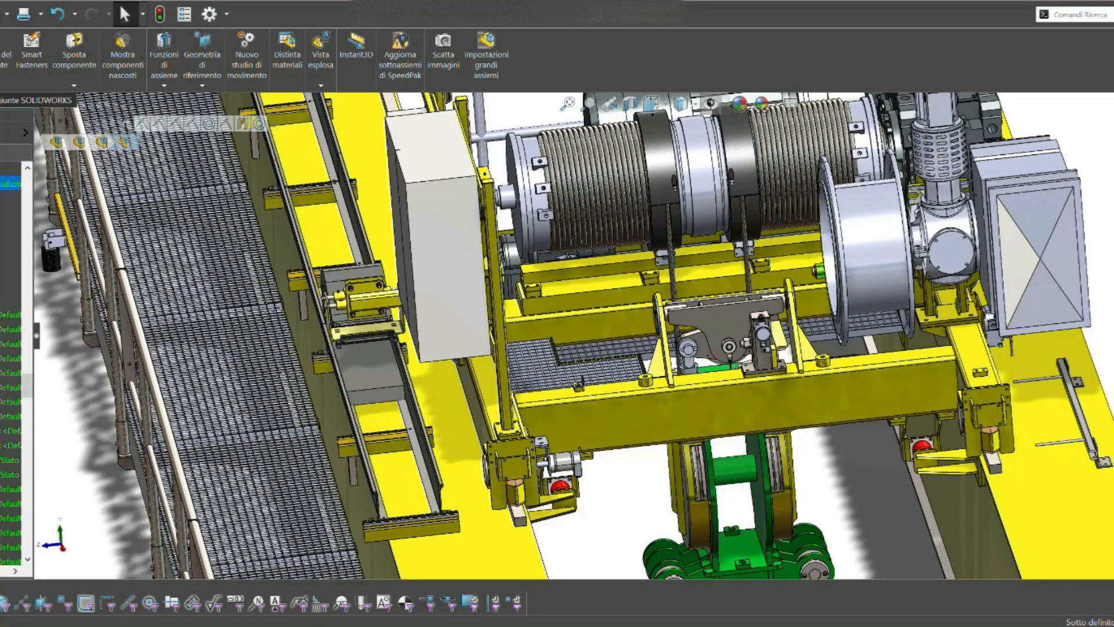
{"action": "scroll", "coordinate": [764, 452], "scroll_direction": "up", "scroll_amount": 5}
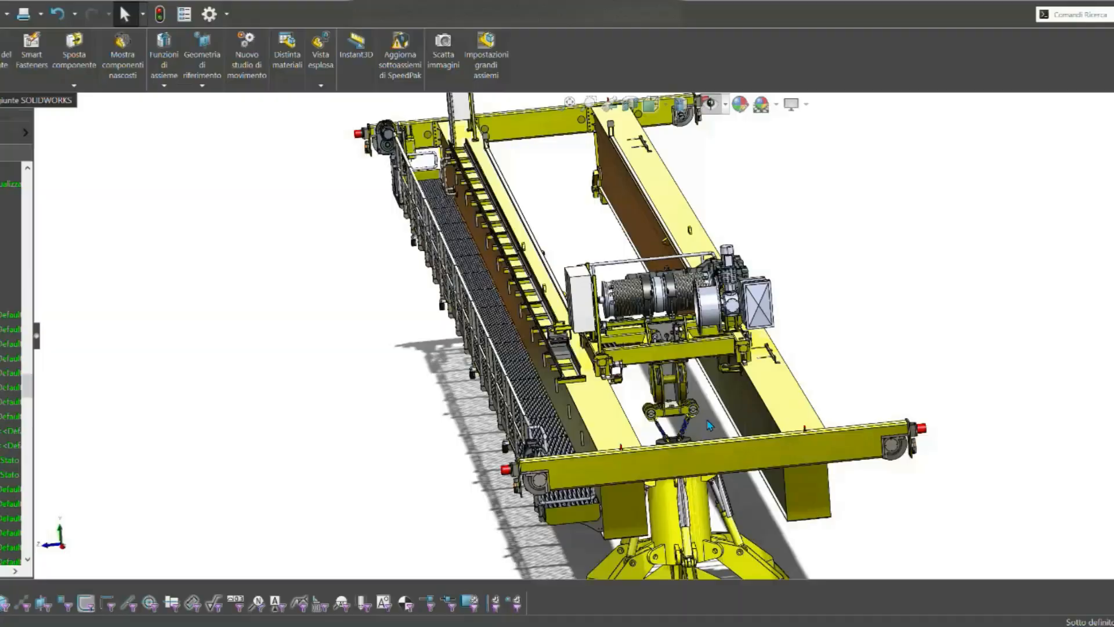
Examine the trolley from the walkway side and the whole crane from its end.
{"action": "middle_click_drag", "start_coordinate": [726, 453], "coordinate": [890, 393]}
{"action": "scroll", "coordinate": [691, 363], "scroll_direction": "down", "scroll_amount": 4}
{"action": "scroll", "coordinate": [699, 353], "scroll_direction": "up", "scroll_amount": 2}
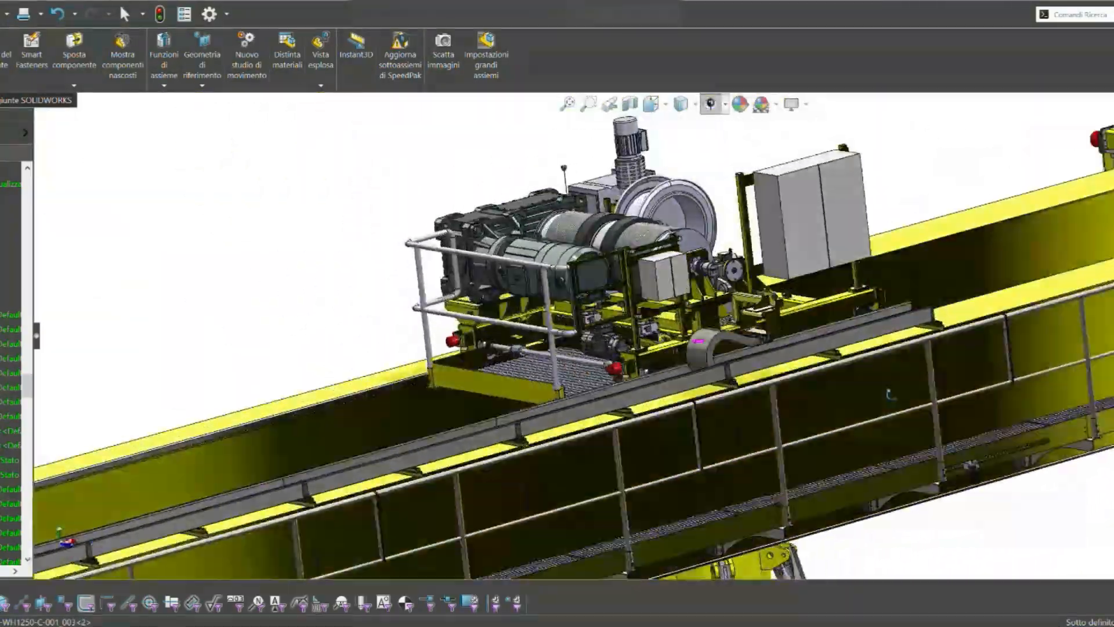
{"action": "scroll", "coordinate": [758, 333], "scroll_direction": "up", "scroll_amount": 4}
{"action": "middle_click_drag", "start_coordinate": [759, 333], "coordinate": [444, 342]}
{"action": "scroll", "coordinate": [612, 406], "scroll_direction": "up", "scroll_amount": 2}
{"action": "scroll", "coordinate": [444, 341], "scroll_direction": "down", "scroll_amount": 2}
{"action": "middle_click_drag", "start_coordinate": [906, 328], "coordinate": [501, 326]}
{"action": "scroll", "coordinate": [328, 316], "scroll_direction": "down", "scroll_amount": 4}
{"action": "mouse_move", "coordinate": [330, 317]}
{"action": "middle_mouse_down"}
{"action": "mouse_move", "coordinate": [320, 323]}
{"action": "mouse_move", "coordinate": [323, 313]}
{"action": "middle_mouse_up"}
{"action": "scroll", "coordinate": [445, 398], "scroll_direction": "up", "scroll_amount": 3}
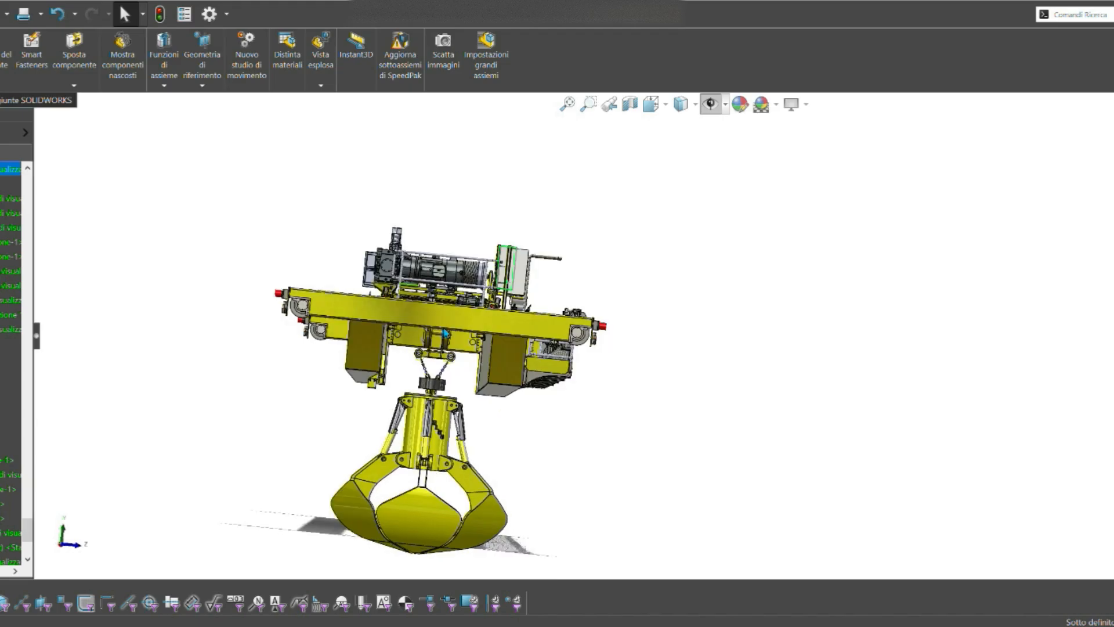
Examine the girder end with the electrical cabinet, access ladder, walkway railings and travel drive.
{"action": "scroll", "coordinate": [458, 319], "scroll_direction": "down", "scroll_amount": 3}
{"action": "middle_click_drag", "start_coordinate": [452, 334], "coordinate": [471, 362]}
{"action": "scroll", "coordinate": [644, 342], "scroll_direction": "down", "scroll_amount": 2}
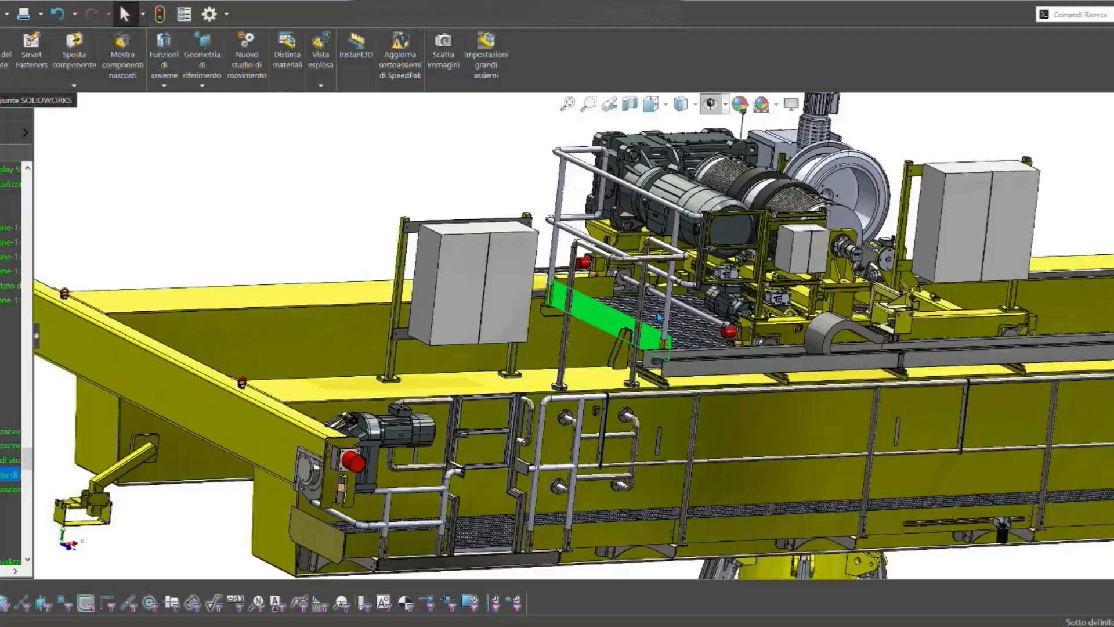
{"action": "mouse_move", "coordinate": [673, 330]}
{"action": "middle_mouse_down"}
{"action": "mouse_move", "coordinate": [656, 313]}
{"action": "mouse_move", "coordinate": [633, 346]}
{"action": "mouse_move", "coordinate": [680, 314]}
{"action": "middle_mouse_up"}
{"action": "scroll", "coordinate": [637, 351], "scroll_direction": "up", "scroll_amount": 3}
{"action": "scroll", "coordinate": [680, 314], "scroll_direction": "down", "scroll_amount": 3}
{"action": "scroll", "coordinate": [674, 311], "scroll_direction": "up", "scroll_amount": 3}
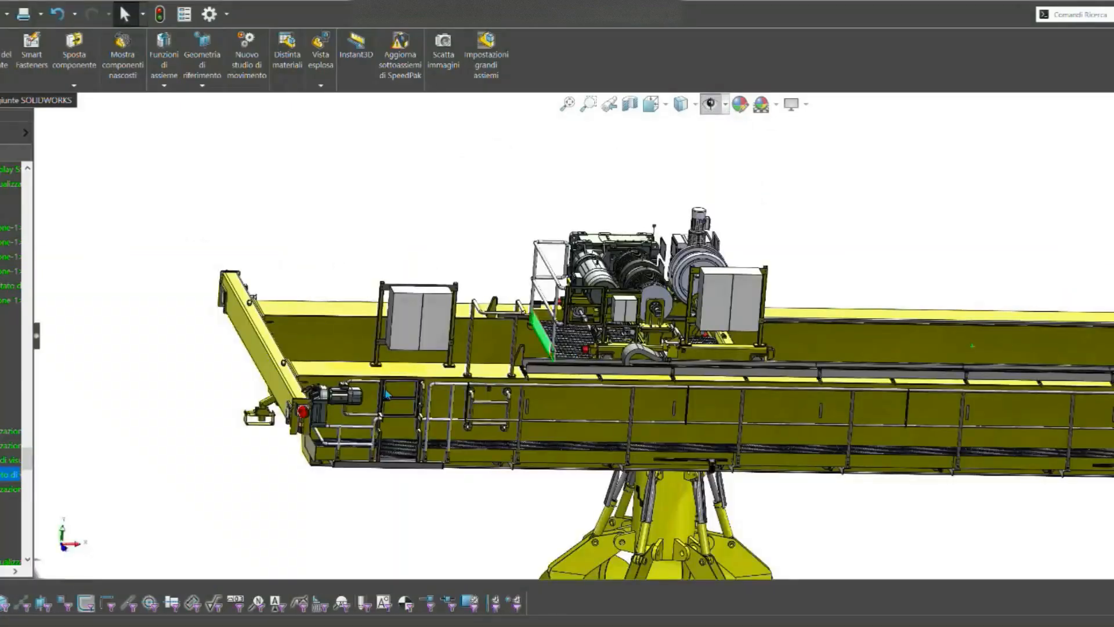
{"action": "scroll", "coordinate": [317, 399], "scroll_direction": "down", "scroll_amount": 1}
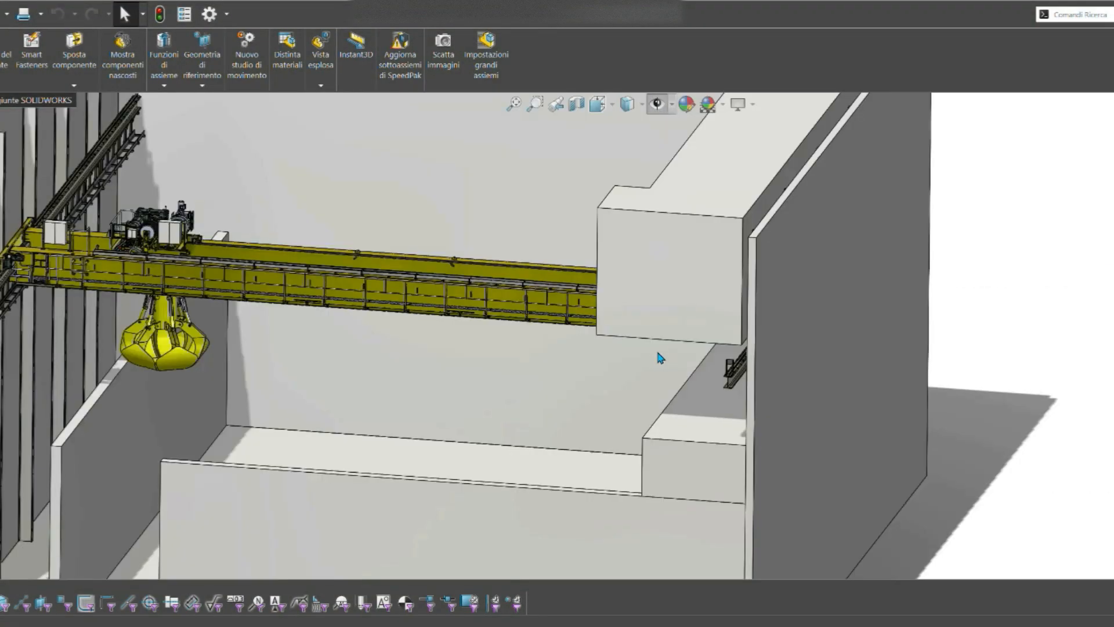
Move the crane along its runway beside the wall in the building assembly.
{"action": "scroll", "coordinate": [129, 287], "scroll_direction": "down", "scroll_amount": 1}
{"action": "left_click_drag", "start_coordinate": [231, 260], "coordinate": [391, 179]}
{"action": "left_click_drag", "start_coordinate": [368, 225], "coordinate": [242, 377]}
Examine the crane's end carriage, the runway beam and the cable channel along the building wall.
{"action": "scroll", "coordinate": [47, 314], "scroll_direction": "down", "scroll_amount": 3}
{"action": "middle_click_drag", "start_coordinate": [638, 252], "coordinate": [664, 221]}
{"action": "scroll", "coordinate": [664, 221], "scroll_direction": "up", "scroll_amount": 2}
{"action": "scroll", "coordinate": [102, 341], "scroll_direction": "down", "scroll_amount": 4}
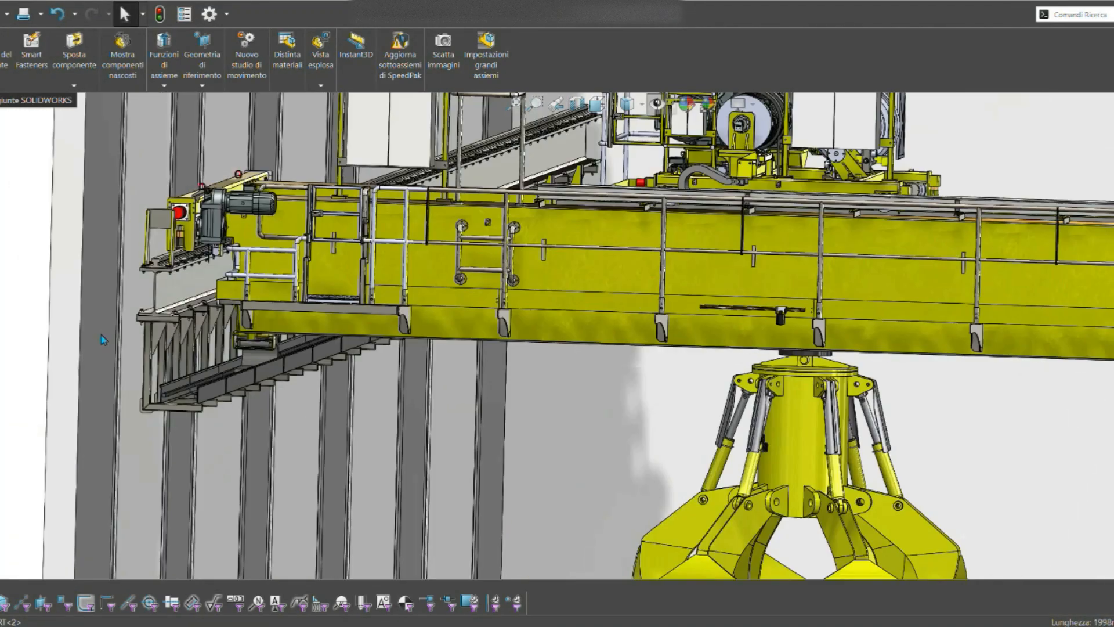
{"action": "middle_click_drag", "start_coordinate": [305, 322], "coordinate": [325, 323]}
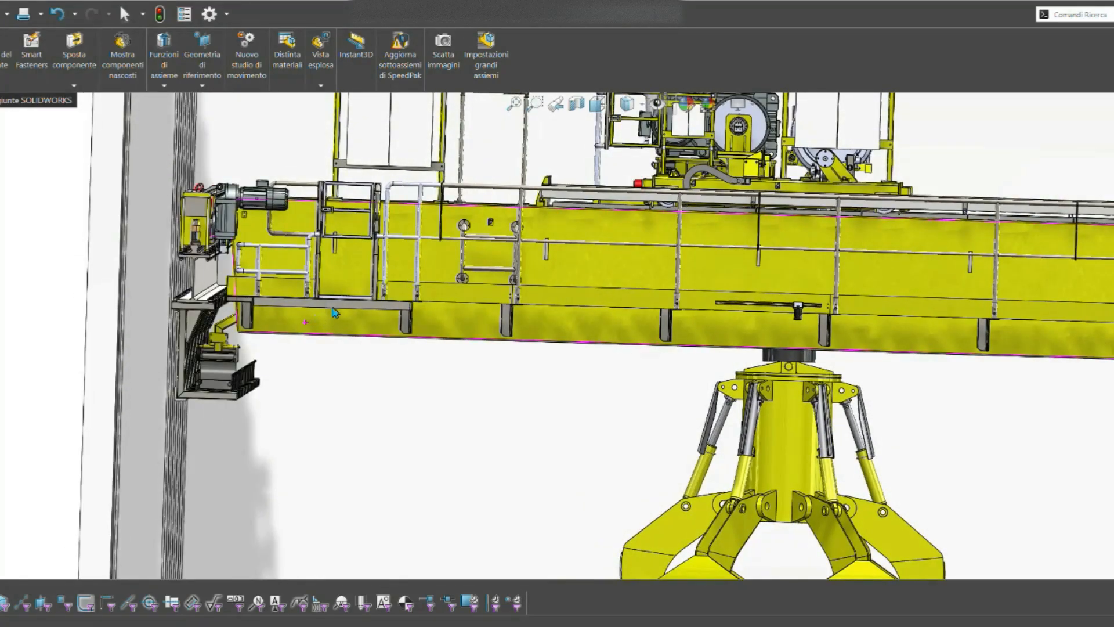
{"action": "left_click_drag", "start_coordinate": [335, 314], "coordinate": [386, 308]}
{"action": "scroll", "coordinate": [685, 299], "scroll_direction": "up", "scroll_amount": 4}
{"action": "middle_click_drag", "start_coordinate": [686, 300], "coordinate": [634, 319]}
{"action": "scroll", "coordinate": [462, 348], "scroll_direction": "down", "scroll_amount": 3}
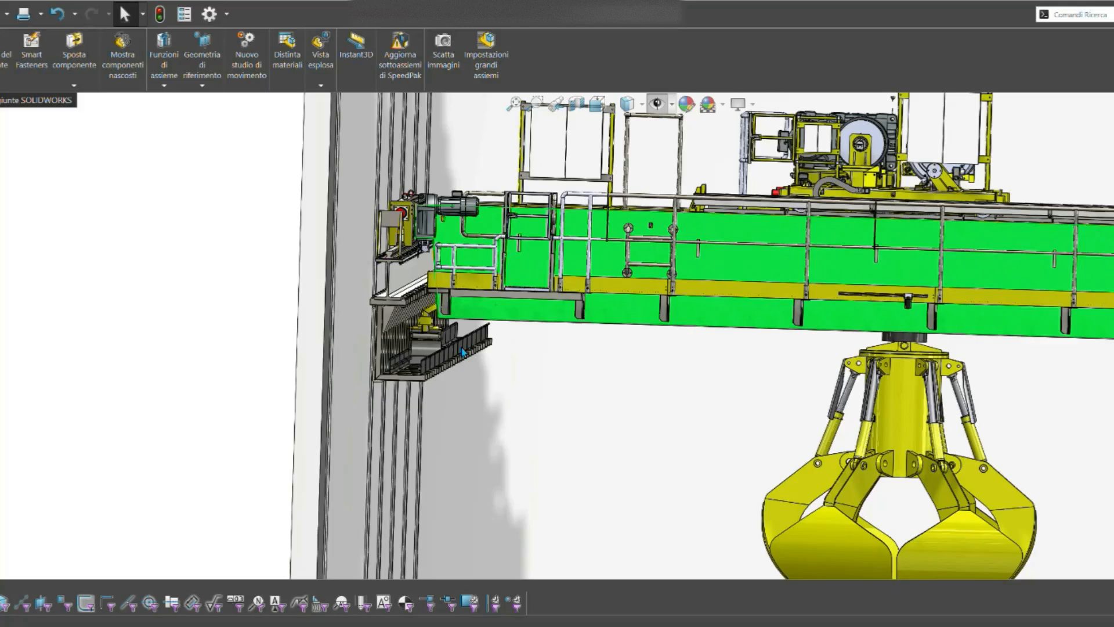
{"action": "scroll", "coordinate": [463, 352], "scroll_direction": "down", "scroll_amount": 2}
{"action": "middle_click_drag", "start_coordinate": [463, 351], "coordinate": [528, 278]}
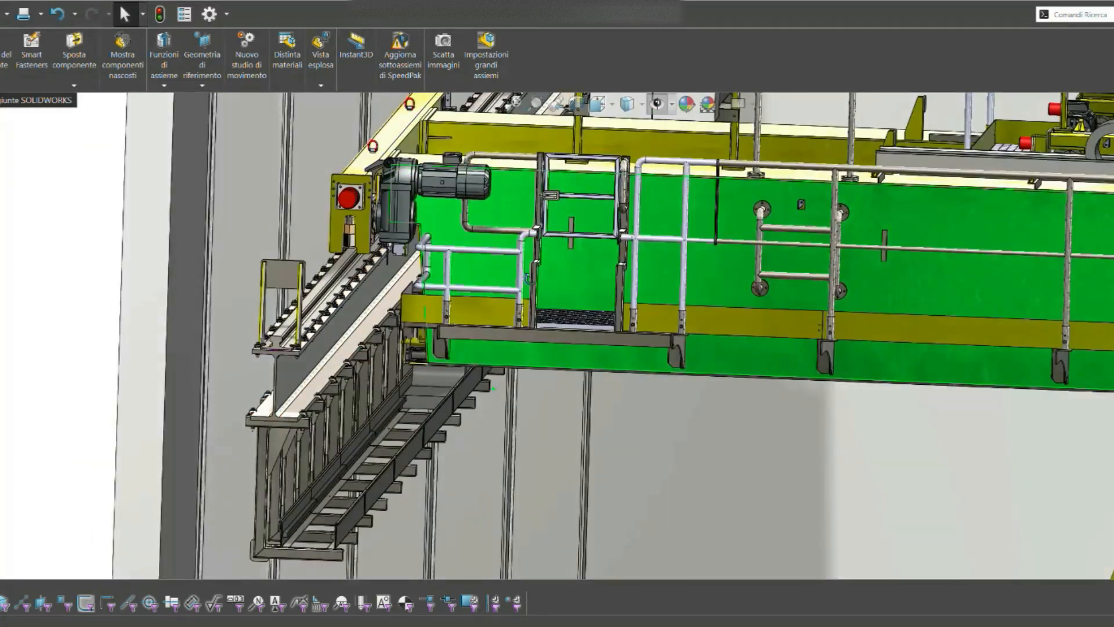
{"action": "scroll", "coordinate": [879, 359], "scroll_direction": "up", "scroll_amount": 10}
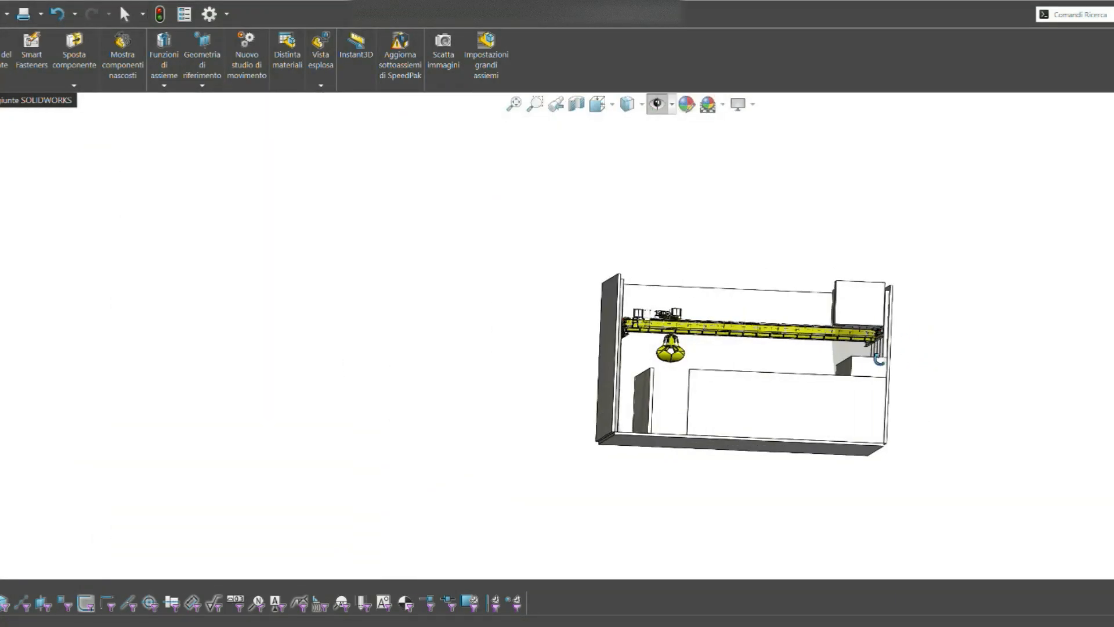
Show the building assembly from the front and check the clearances at both ends of the crane.
{"action": "scroll", "coordinate": [879, 360], "scroll_direction": "down", "scroll_amount": 5}
{"action": "scroll", "coordinate": [582, 354], "scroll_direction": "up", "scroll_amount": 10}
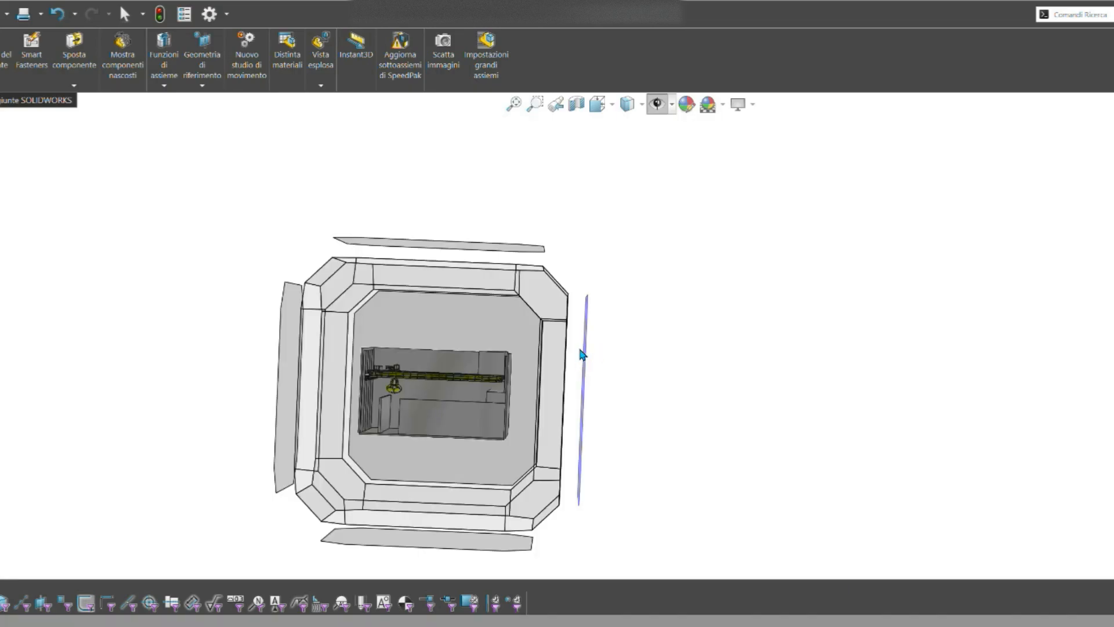
{"action": "left_click", "coordinate": [514, 357]}
{"action": "scroll", "coordinate": [513, 357], "scroll_direction": "down", "scroll_amount": 10}
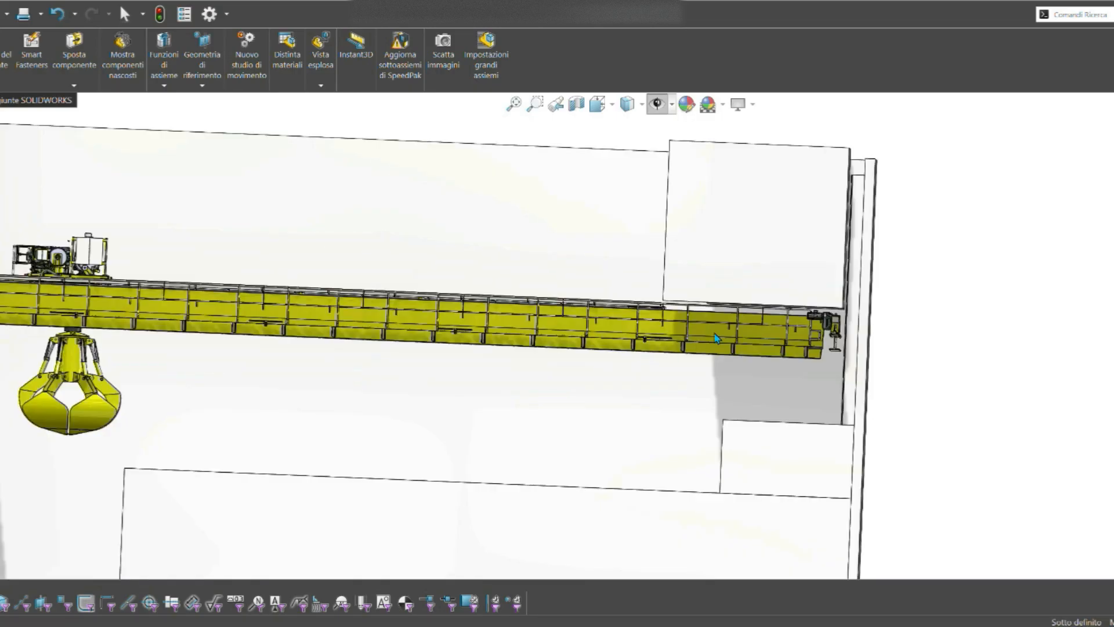
{"action": "key", "text": "ctrl+1"}
{"action": "scroll", "coordinate": [894, 261], "scroll_direction": "down", "scroll_amount": 3}
{"action": "scroll", "coordinate": [1033, 264], "scroll_direction": "down", "scroll_amount": 5}
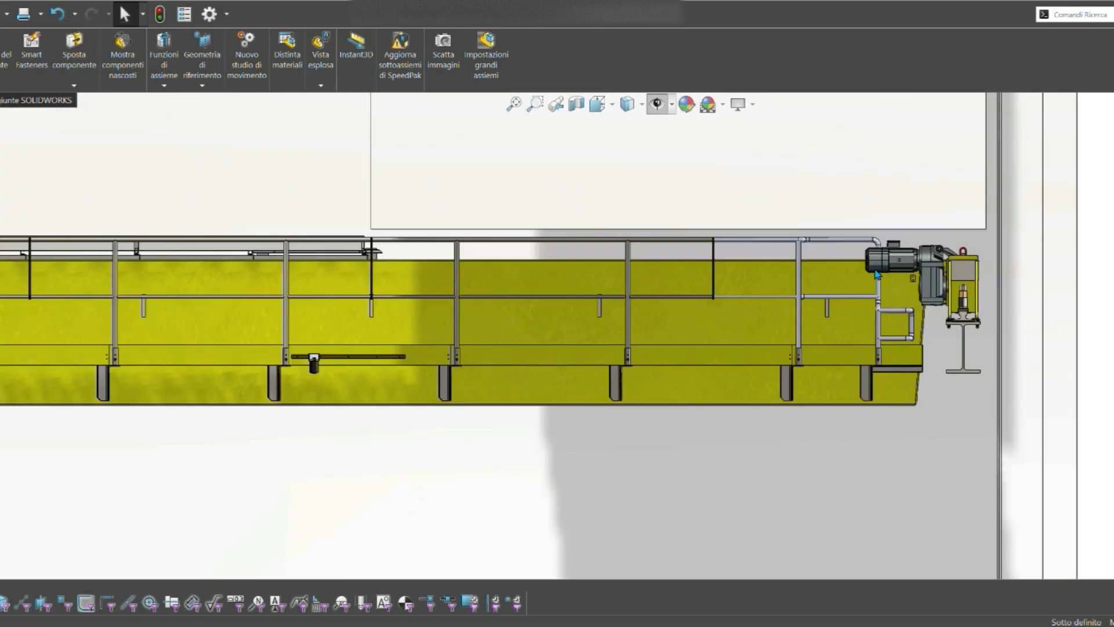
{"action": "scroll", "coordinate": [865, 342], "scroll_direction": "up", "scroll_amount": 10}
{"action": "scroll", "coordinate": [231, 343], "scroll_direction": "down", "scroll_amount": 11}
{"action": "scroll", "coordinate": [410, 345], "scroll_direction": "up", "scroll_amount": 10}
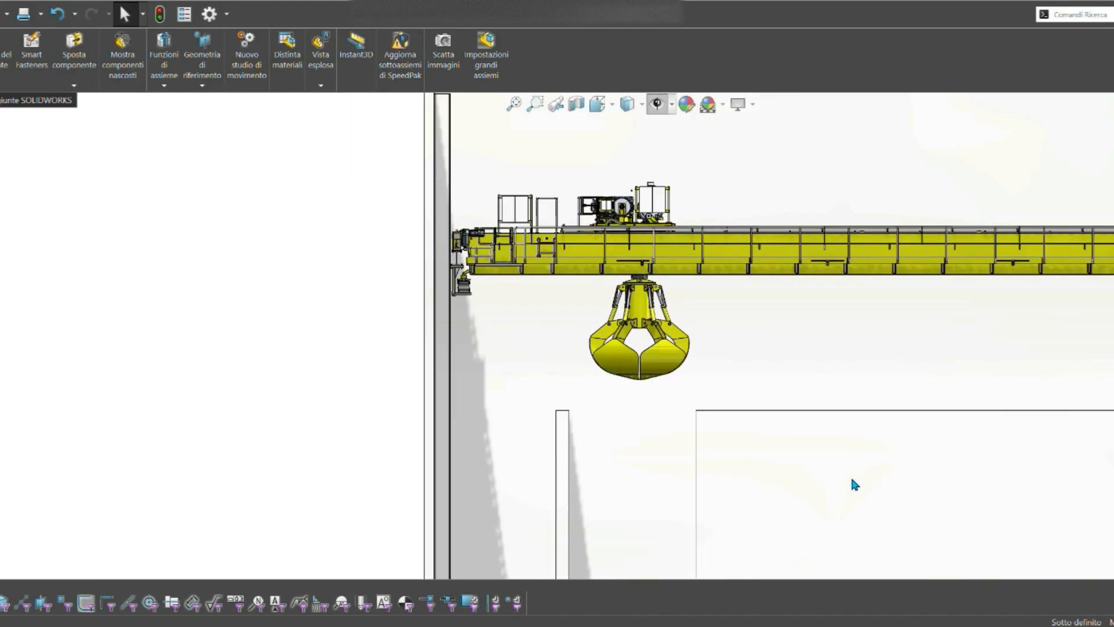
Examine the finished crane inside the building from oblique and elevated viewpoints.
{"action": "scroll", "coordinate": [713, 366], "scroll_direction": "up", "scroll_amount": 4}
{"action": "middle_click_drag", "start_coordinate": [706, 346], "coordinate": [719, 412]}
{"action": "scroll", "coordinate": [653, 296], "scroll_direction": "down", "scroll_amount": 4}
{"action": "middle_click_drag", "start_coordinate": [653, 296], "coordinate": [633, 337]}
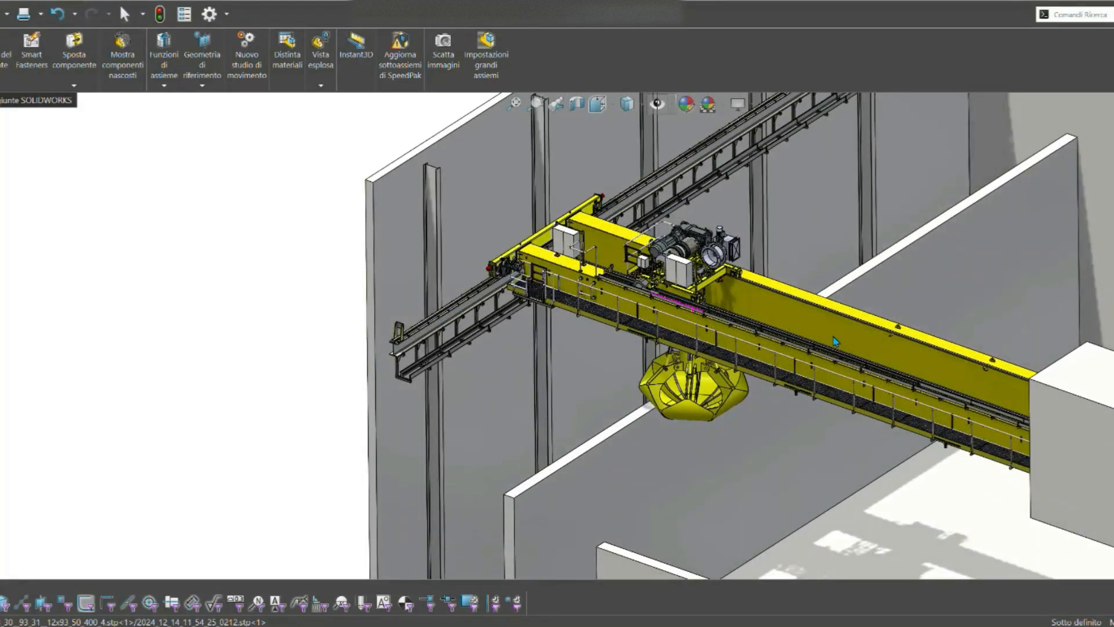
{"action": "scroll", "coordinate": [835, 342], "scroll_direction": "up", "scroll_amount": 2}
{"action": "middle_click_drag", "start_coordinate": [706, 217], "coordinate": [708, 206]}
{"action": "scroll", "coordinate": [710, 207], "scroll_direction": "down", "scroll_amount": 1}
{"action": "scroll", "coordinate": [739, 376], "scroll_direction": "down", "scroll_amount": 2}
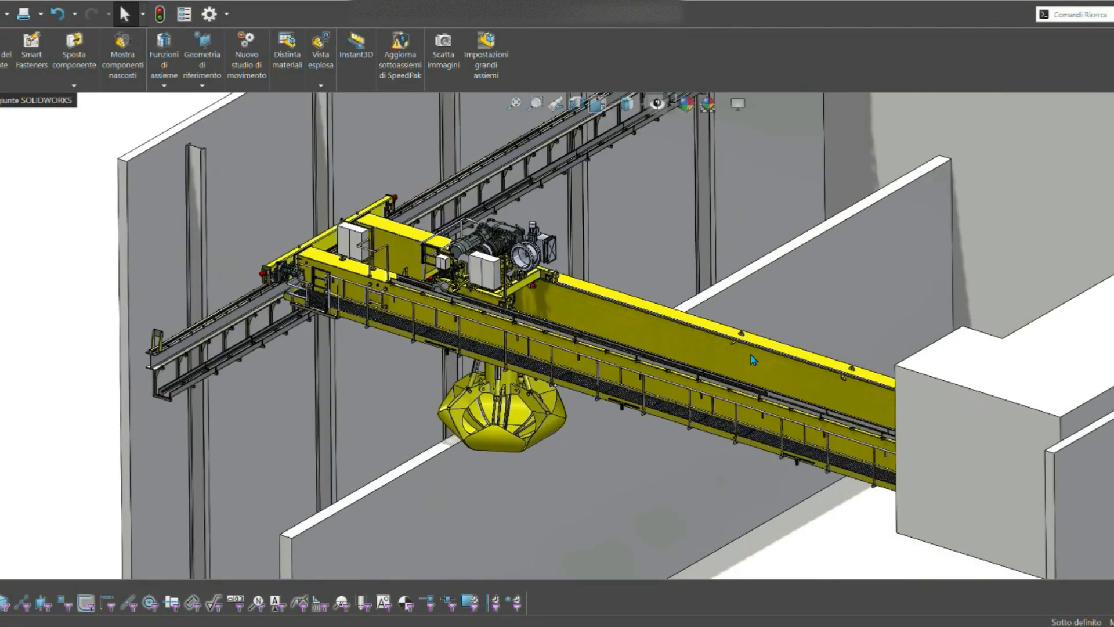
{"action": "scroll", "coordinate": [741, 301], "scroll_direction": "down", "scroll_amount": 1}
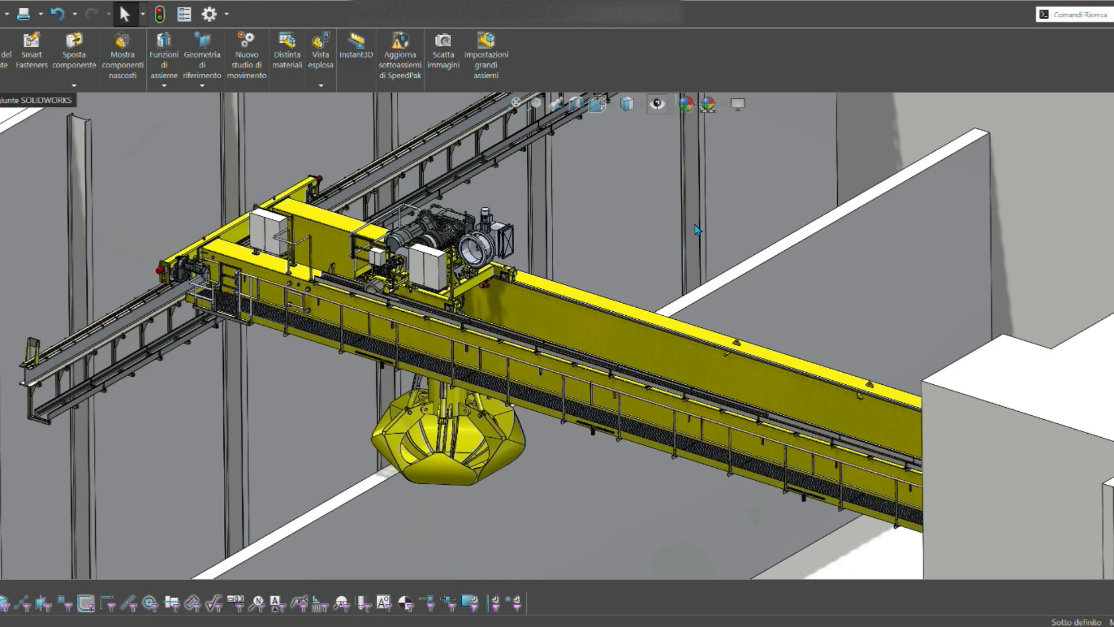
{"action": "middle_click_drag", "start_coordinate": [698, 231], "coordinate": [689, 278]}
{"action": "scroll", "coordinate": [652, 343], "scroll_direction": "up", "scroll_amount": 4}
{"action": "middle_click_drag", "start_coordinate": [653, 349], "coordinate": [698, 479]}
{"action": "scroll", "coordinate": [645, 380], "scroll_direction": "down", "scroll_amount": 1}
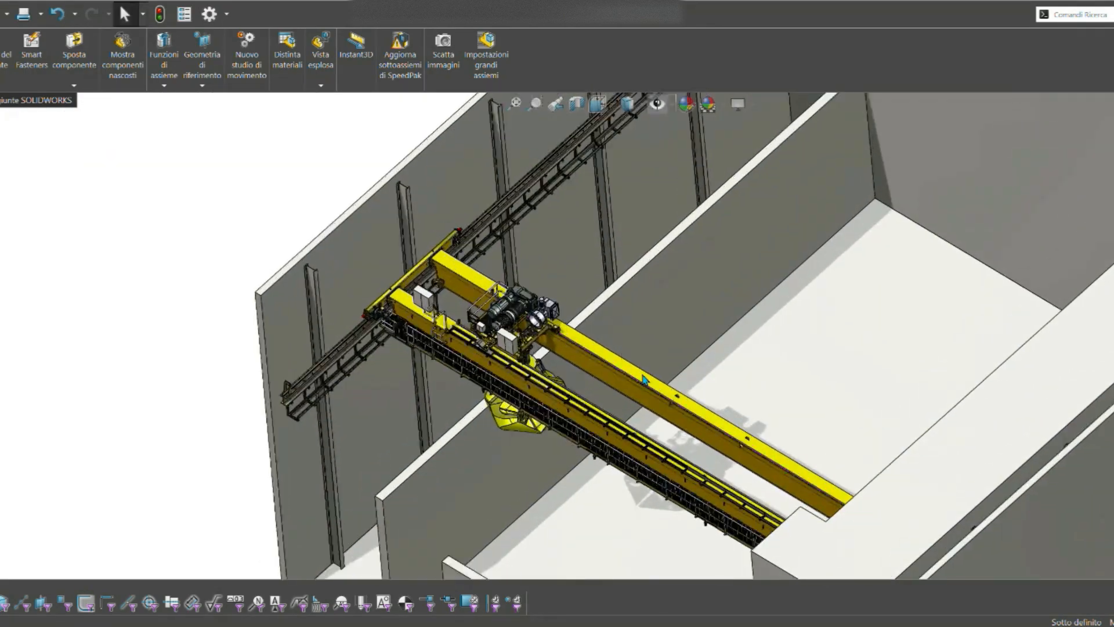
{"action": "scroll", "coordinate": [646, 383], "scroll_direction": "down", "scroll_amount": 2}
{"action": "scroll", "coordinate": [656, 412], "scroll_direction": "up", "scroll_amount": 1}
{"action": "scroll", "coordinate": [656, 407], "scroll_direction": "down", "scroll_amount": 2}
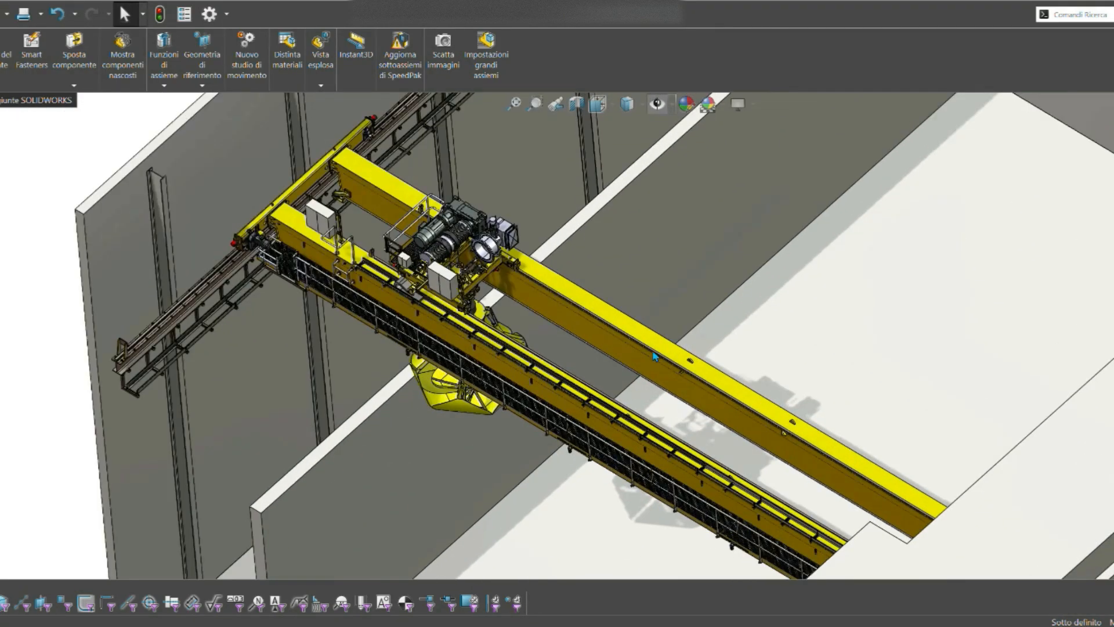